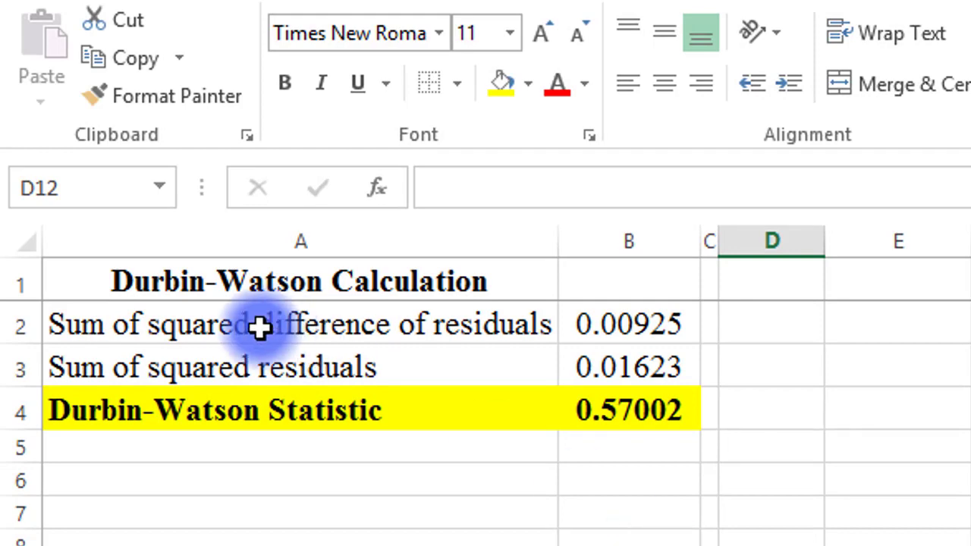
- Examine the Durbin-Watson calculation: the two residual sums and the formula behind the statistic in B4
{"action": "left_click", "coordinate": [258, 371]}
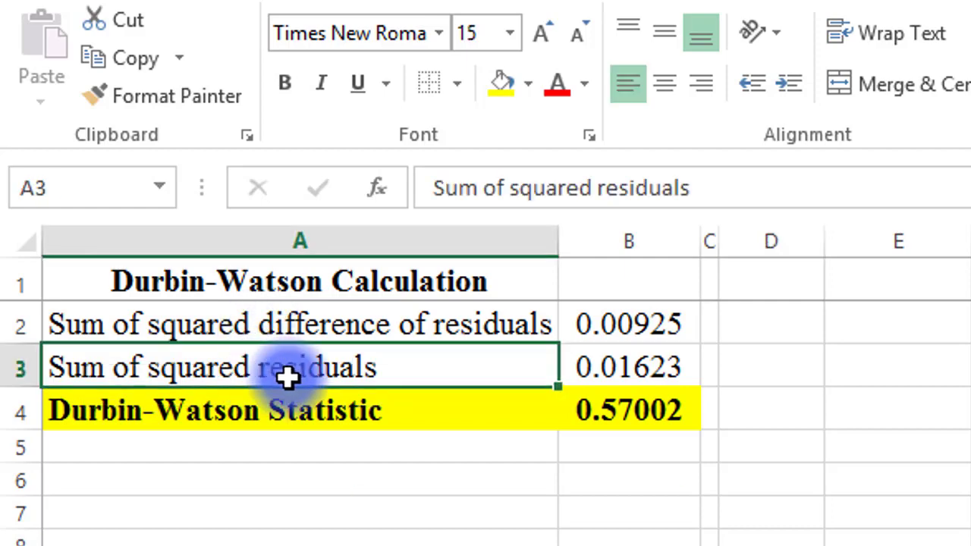
{"action": "left_click", "coordinate": [654, 416]}
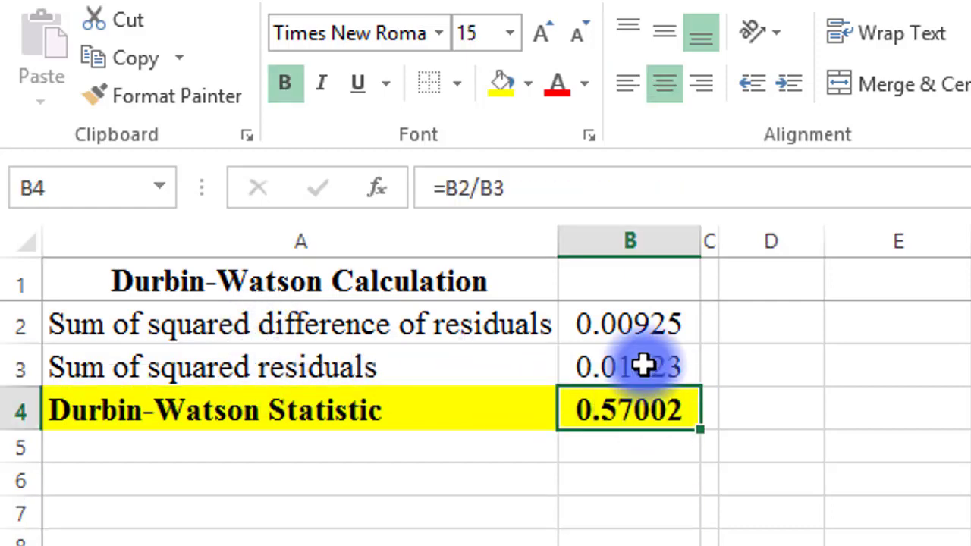
{"action": "left_click", "coordinate": [580, 196]}
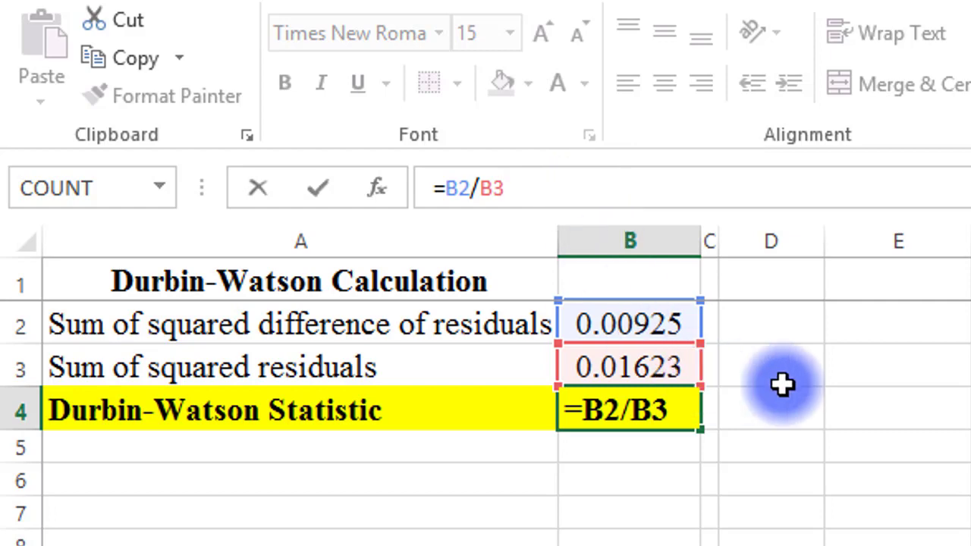
{"action": "left_click", "coordinate": [886, 433]}
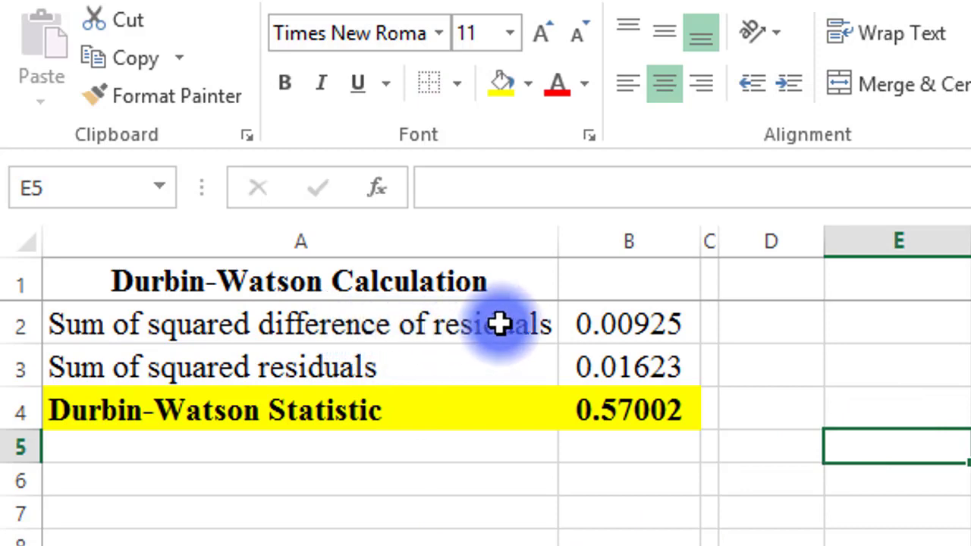
{"action": "left_click", "coordinate": [651, 367]}
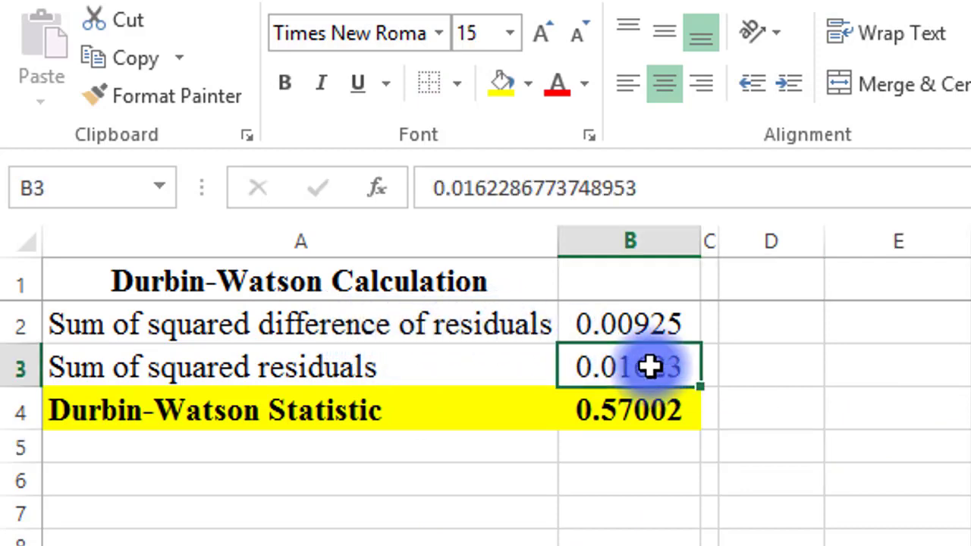
{"action": "left_click", "coordinate": [652, 426]}
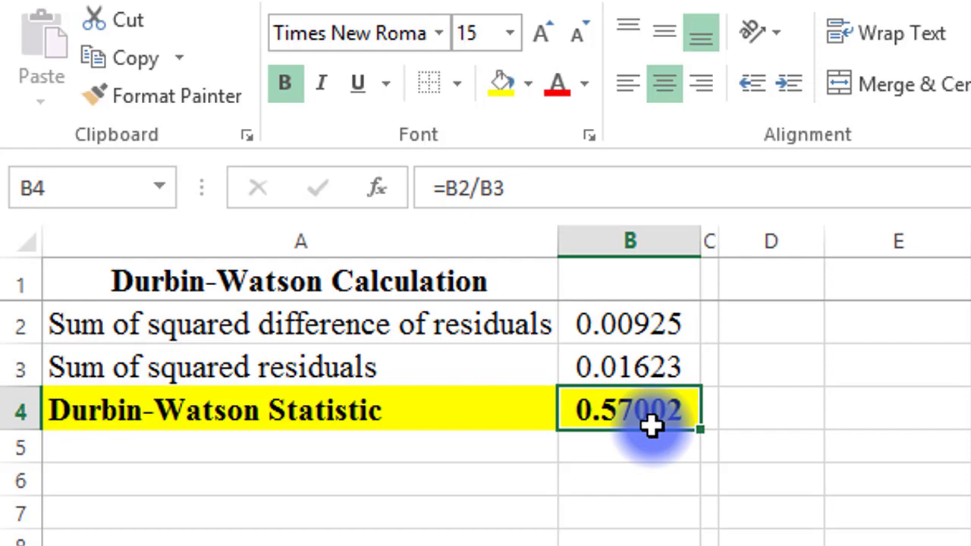
{"action": "left_click", "coordinate": [751, 544]}
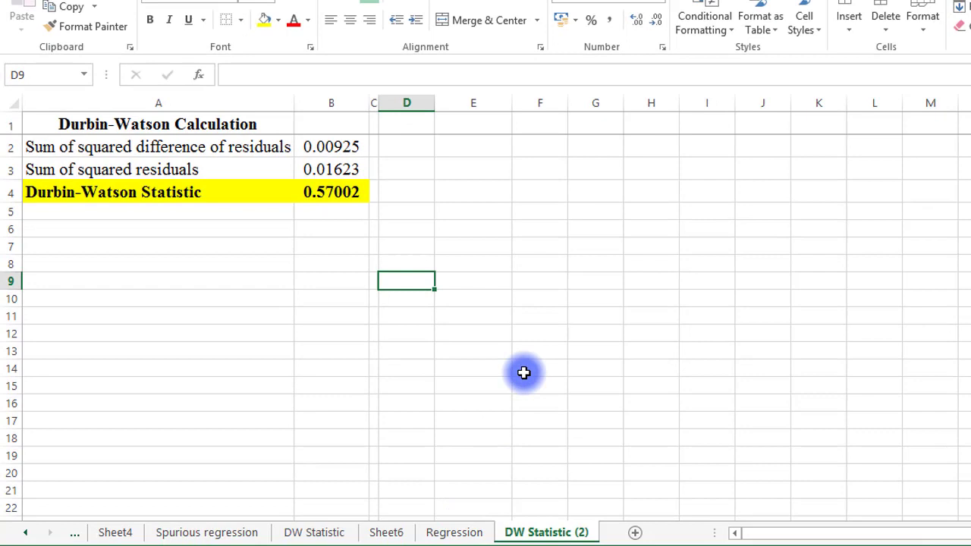
- Open the Regression sheet and review the quarterly lnpce and lnpdi data from the first row to the last
{"action": "left_click", "coordinate": [455, 533]}
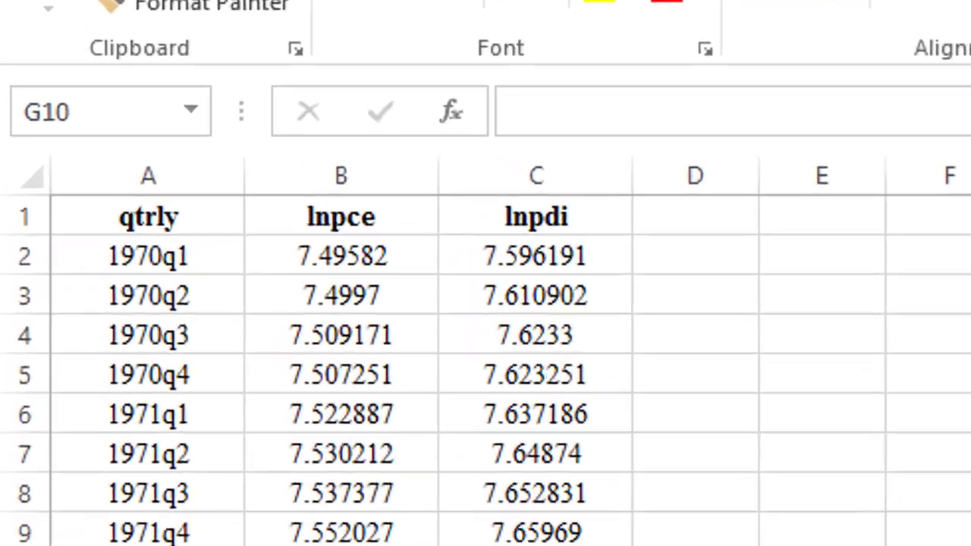
{"action": "scroll", "coordinate": [907, 124], "scroll_direction": "down", "scroll_amount": 16}
{"action": "scroll", "coordinate": [486, 273], "scroll_direction": "down", "scroll_amount": 9}
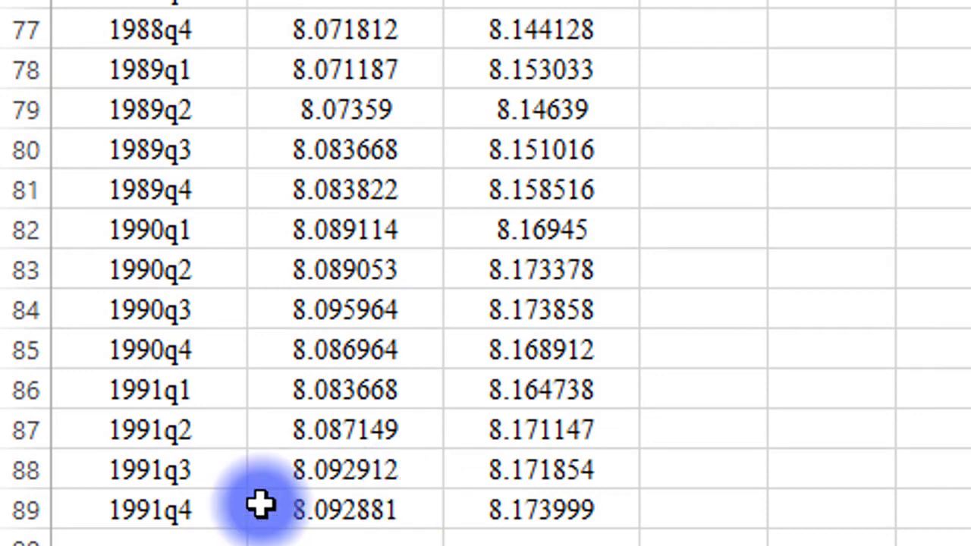
{"action": "left_click", "coordinate": [141, 513]}
{"action": "left_click", "coordinate": [970, 310]}
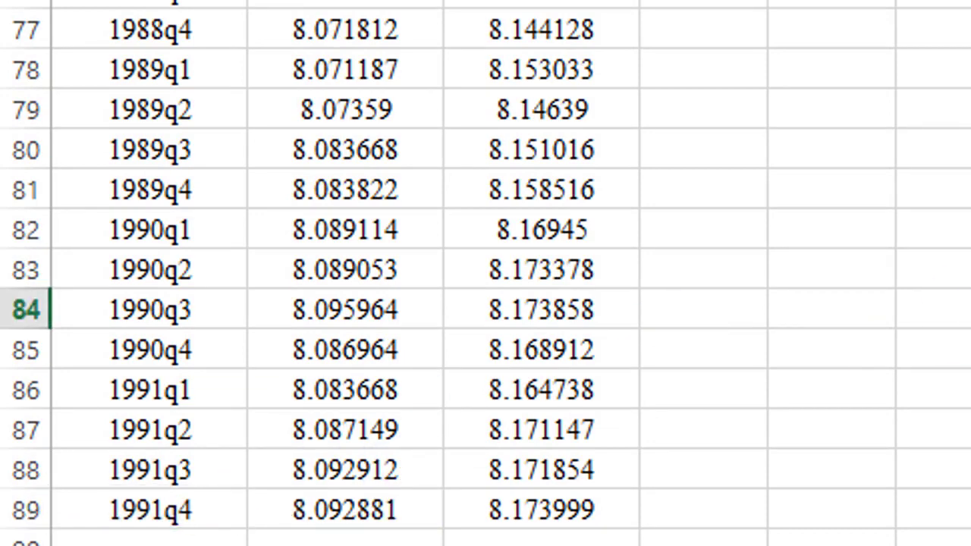
{"action": "scroll", "coordinate": [486, 273], "scroll_direction": "up", "scroll_amount": 20}
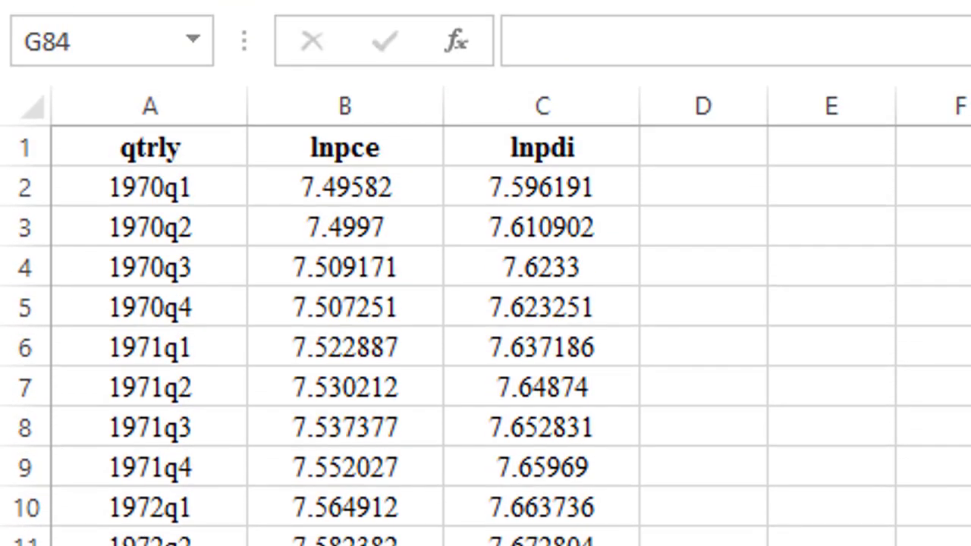
{"action": "left_click", "coordinate": [347, 149]}
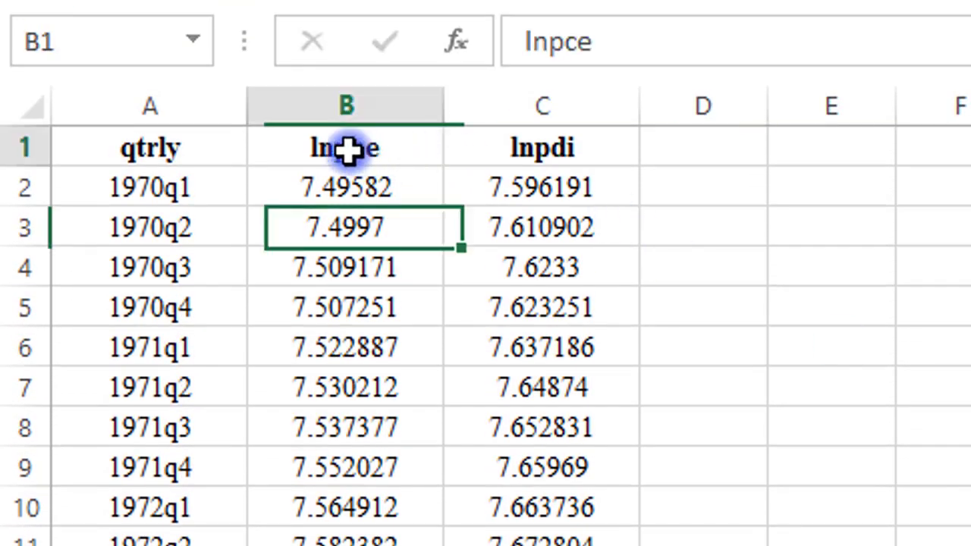
{"action": "left_click", "coordinate": [418, 89]}
{"action": "left_click", "coordinate": [560, 98]}
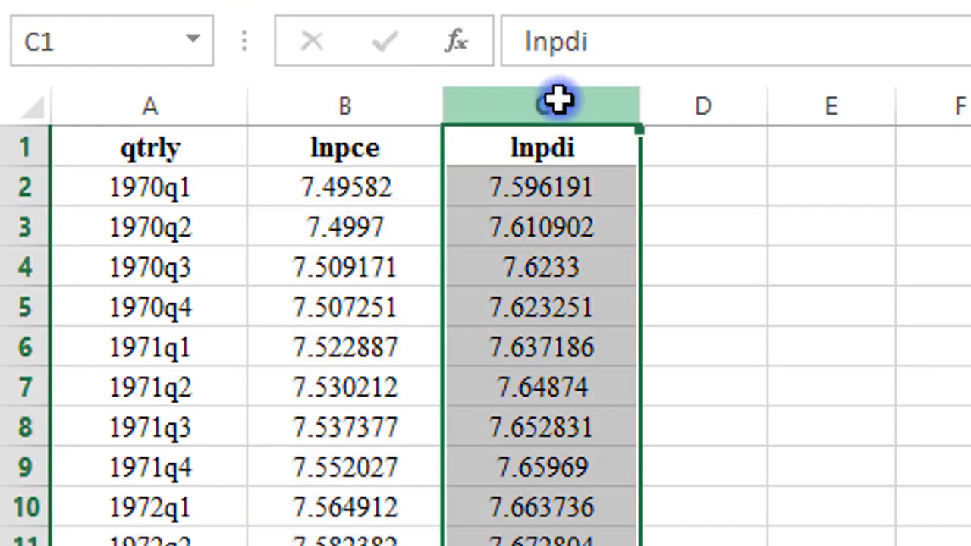
{"action": "left_click", "coordinate": [933, 387]}
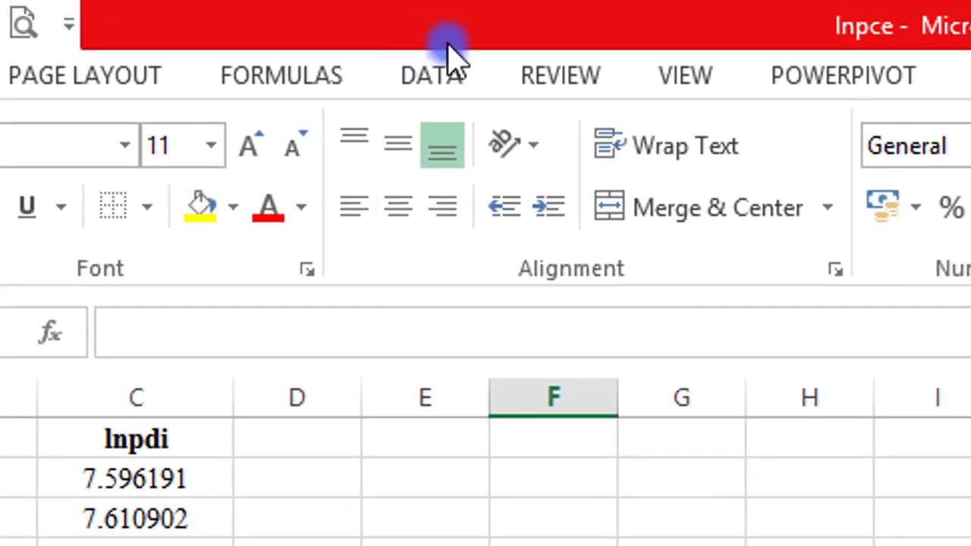
- Open the Regression tool from the Data Analysis tools
{"action": "left_click", "coordinate": [429, 77]}
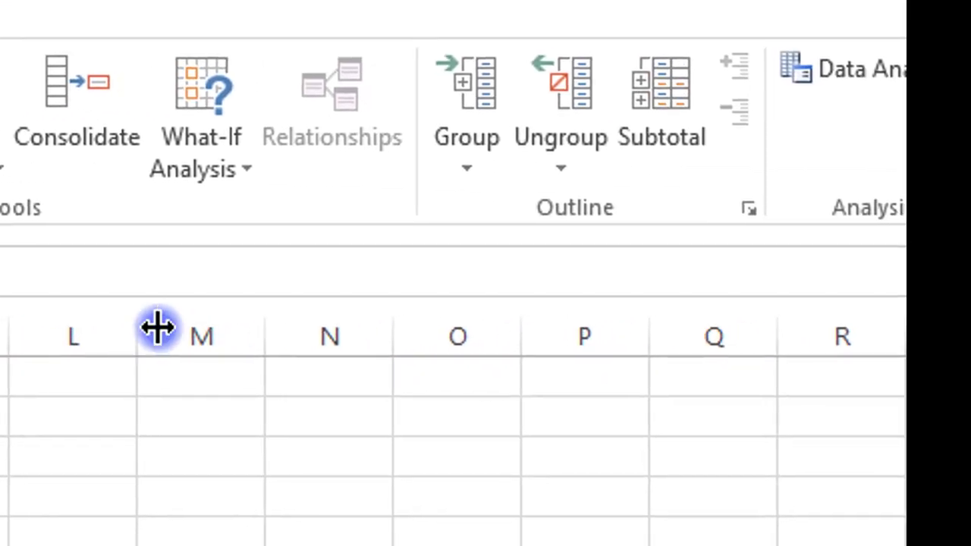
{"action": "left_click", "coordinate": [844, 74]}
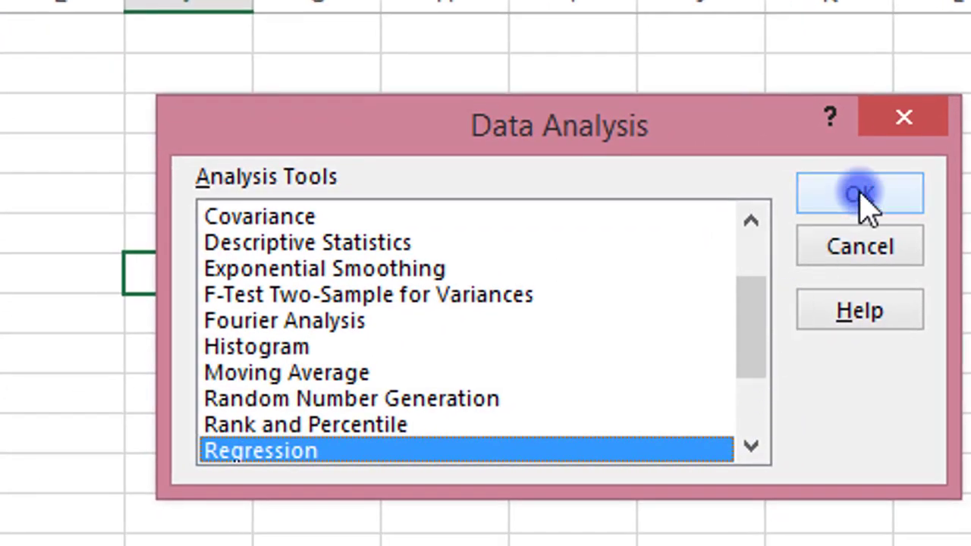
{"action": "left_click", "coordinate": [860, 191]}
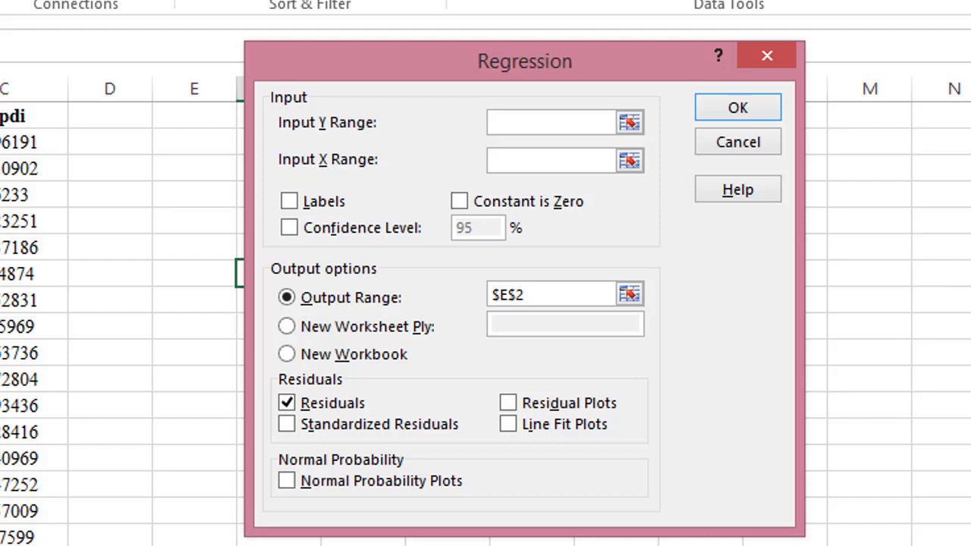
- Set the regression's Input Y Range to the lnpce column including its header, $B$1:$B$89
{"action": "left_click", "coordinate": [156, 136]}
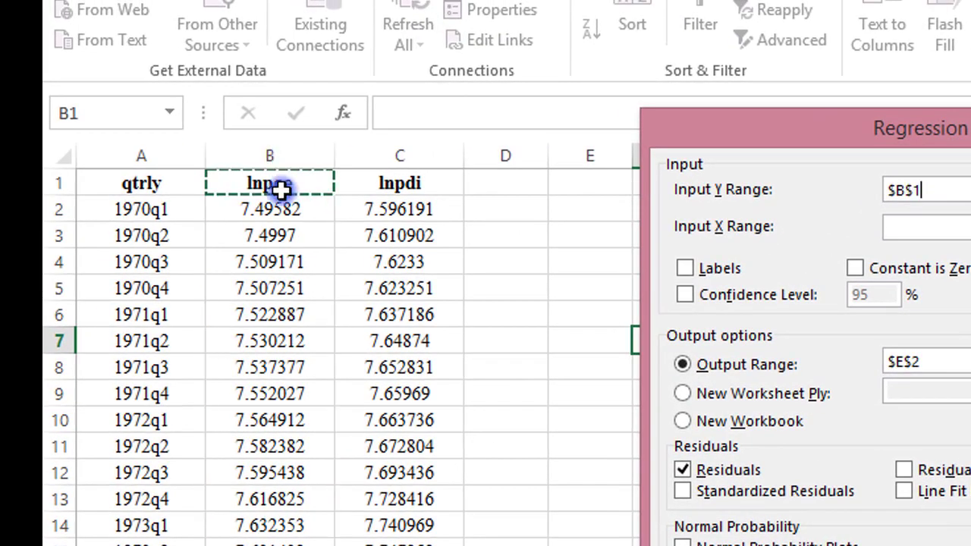
{"action": "key", "text": "shift+Down"}
{"action": "key", "text": "shift+Down"}
{"action": "key", "text": "shift+Down"}
{"action": "key", "text": "shift+Down"}
{"action": "key", "text": "shift+Down"}
{"action": "key", "text": "shift+Down"}
{"action": "key", "text": "shift+Down"}
{"action": "key", "text": "shift+Down"}
{"action": "key", "text": "shift+Down"}
{"action": "key", "text": "shift+Down"}
{"action": "key", "text": "shift+Down"}
{"action": "key", "text": "shift+Down"}
{"action": "key", "text": "shift+Down"}
{"action": "key", "text": "shift+Down"}
{"action": "key", "text": "shift+Down"}
{"action": "key", "text": "shift+Down"}
{"action": "key", "text": "shift+Down"}
{"action": "key", "text": "shift+Down"}
{"action": "key", "text": "shift+Down"}
{"action": "key", "text": "shift+Down"}
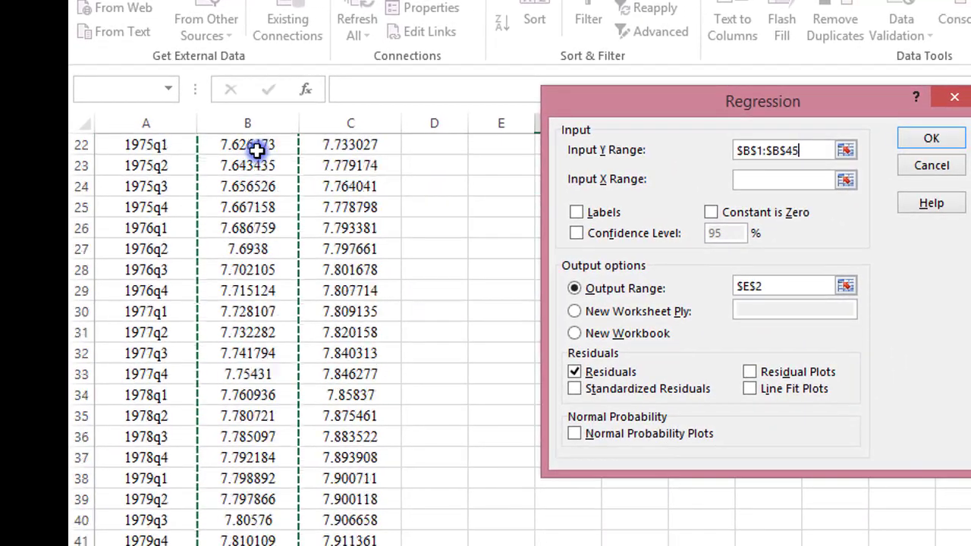
{"action": "key", "text": "shift+Down"}
{"action": "key", "text": "shift+Down"}
{"action": "key", "text": "shift+Down"}
{"action": "key", "text": "shift+Down"}
{"action": "key", "text": "shift+Down"}
{"action": "key", "text": "shift+Down"}
{"action": "key", "text": "shift+Down"}
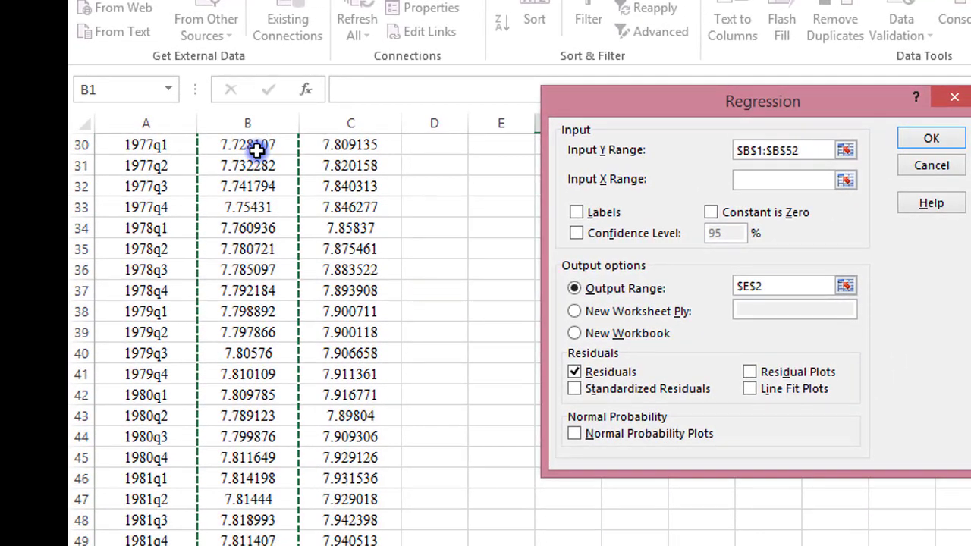
{"action": "key", "text": "shift+Down"}
{"action": "key", "text": "shift+Down"}
{"action": "key", "text": "shift+Down"}
{"action": "key", "text": "shift+Down"}
{"action": "key", "text": "shift+Down"}
{"action": "key", "text": "shift+Down"}
{"action": "key", "text": "shift+Down"}
{"action": "key", "text": "shift+Down"}
{"action": "key", "text": "shift+Down"}
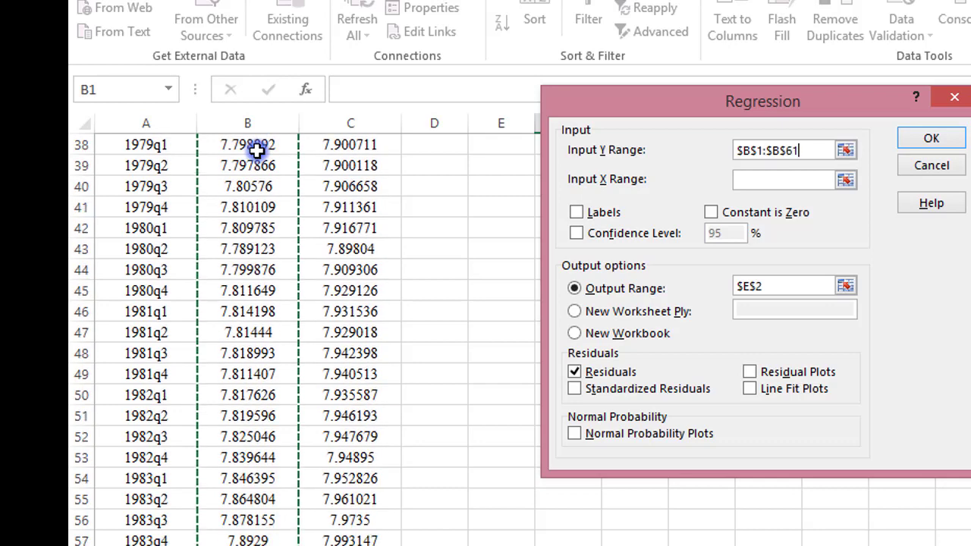
{"action": "key", "text": "shift+Down"}
{"action": "key", "text": "shift+Down"}
{"action": "key", "text": "shift+Down"}
{"action": "key", "text": "shift+Down"}
{"action": "key", "text": "shift+Down"}
{"action": "key", "text": "shift+Down"}
{"action": "key", "text": "shift+Down"}
{"action": "key", "text": "shift+Down"}
{"action": "key", "text": "shift+Down"}
{"action": "key", "text": "shift+Down"}
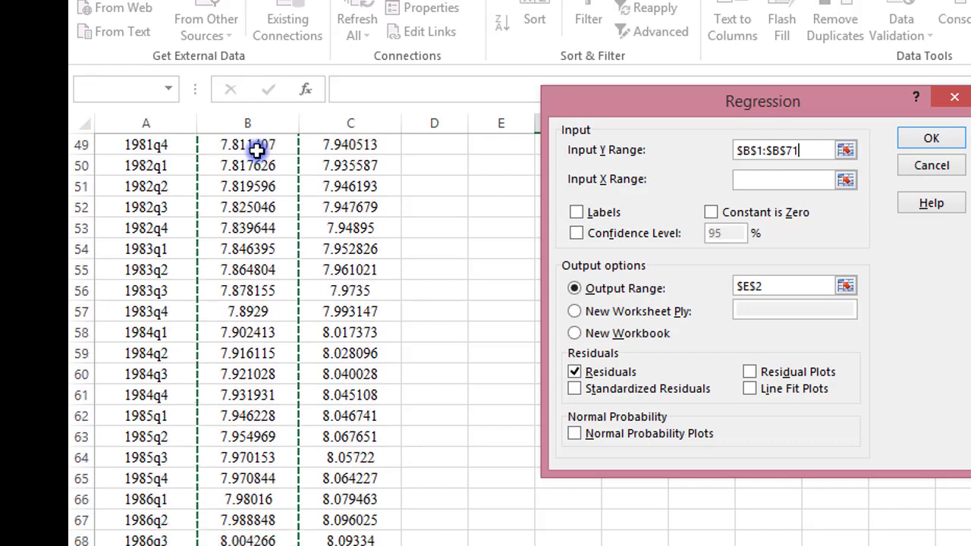
{"action": "key", "text": "shift+Down"}
{"action": "key", "text": "shift+Down"}
{"action": "key", "text": "shift+Down"}
{"action": "key", "text": "shift+Down"}
{"action": "key", "text": "shift+Down"}
{"action": "key", "text": "shift+Down"}
{"action": "key", "text": "shift+Down"}
{"action": "key", "text": "shift+Down"}
{"action": "key", "text": "shift+Down"}
{"action": "key", "text": "shift+Down"}
{"action": "key", "text": "shift+Down"}
{"action": "key", "text": "shift+Down"}
{"action": "key", "text": "shift+Down"}
{"action": "key", "text": "shift+Down"}
{"action": "key", "text": "shift+Down"}
{"action": "key", "text": "shift+Down"}
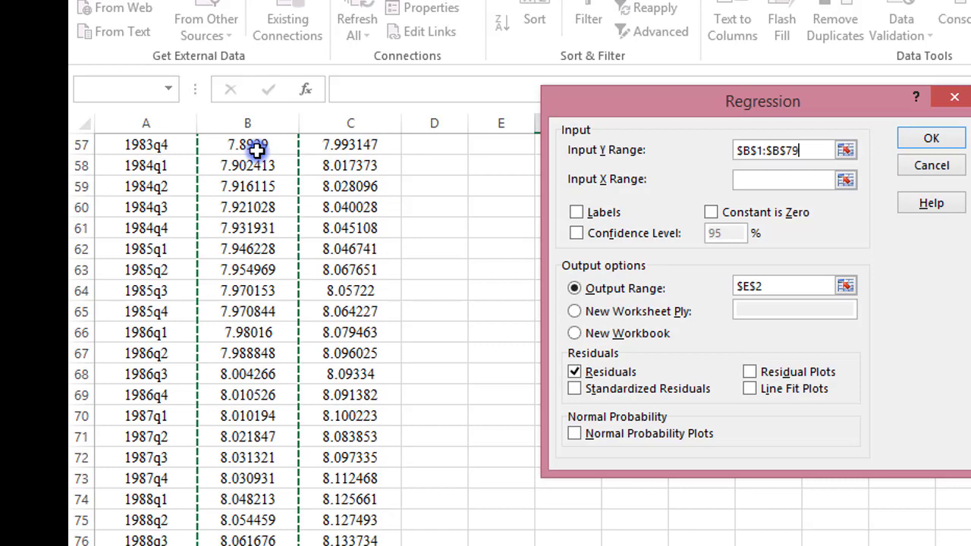
{"action": "key", "text": "shift+Down"}
{"action": "key", "text": "shift+Down"}
{"action": "key", "text": "shift+Down"}
{"action": "key", "text": "shift+Down"}
{"action": "key", "text": "shift+Down"}
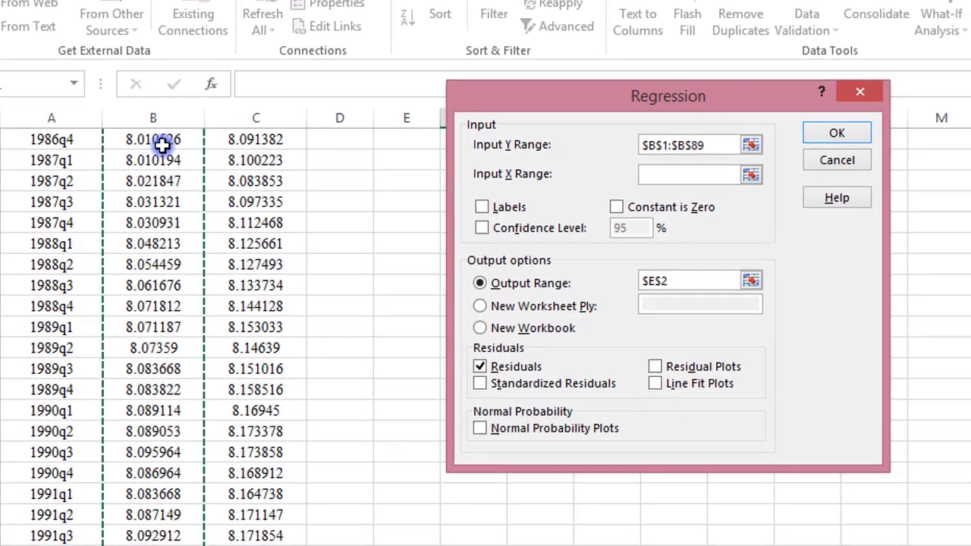
- Set the regression's Input X Range to the lnpdi column including its header, $C$1:$C$89
{"action": "left_click", "coordinate": [696, 176]}
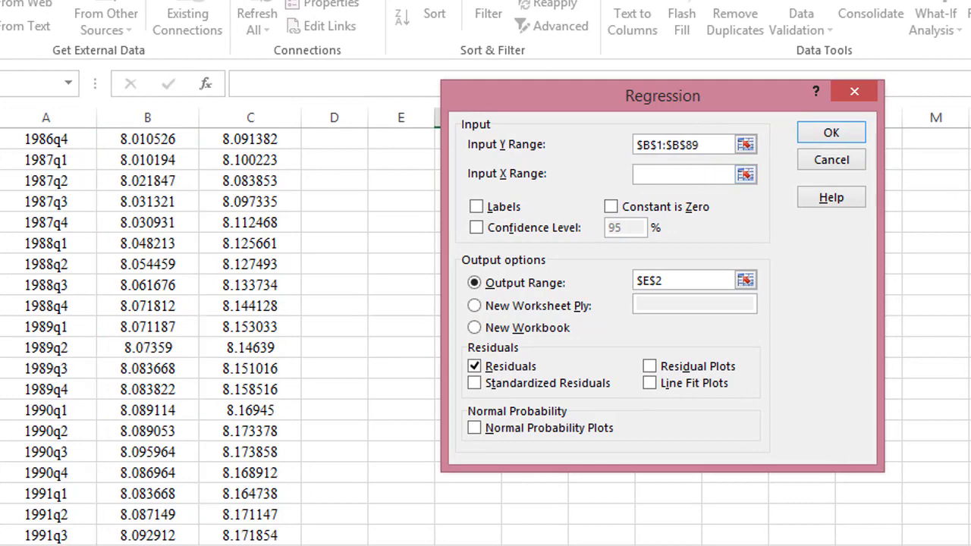
{"action": "scroll", "coordinate": [152, 334], "scroll_direction": "up", "scroll_amount": 20}
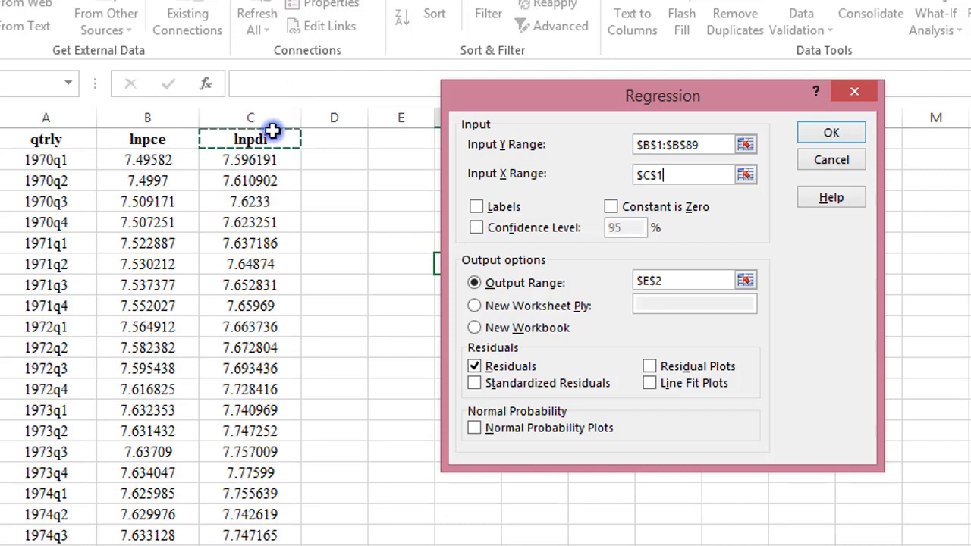
{"action": "mouse_move", "coordinate": [271, 132]}
{"action": "left_mouse_down"}
{"action": "mouse_move", "coordinate": [262, 163]}
{"action": "mouse_move", "coordinate": [296, 189]}
{"action": "mouse_move", "coordinate": [288, 545]}
{"action": "mouse_move", "coordinate": [272, 131]}
{"action": "left_mouse_up"}
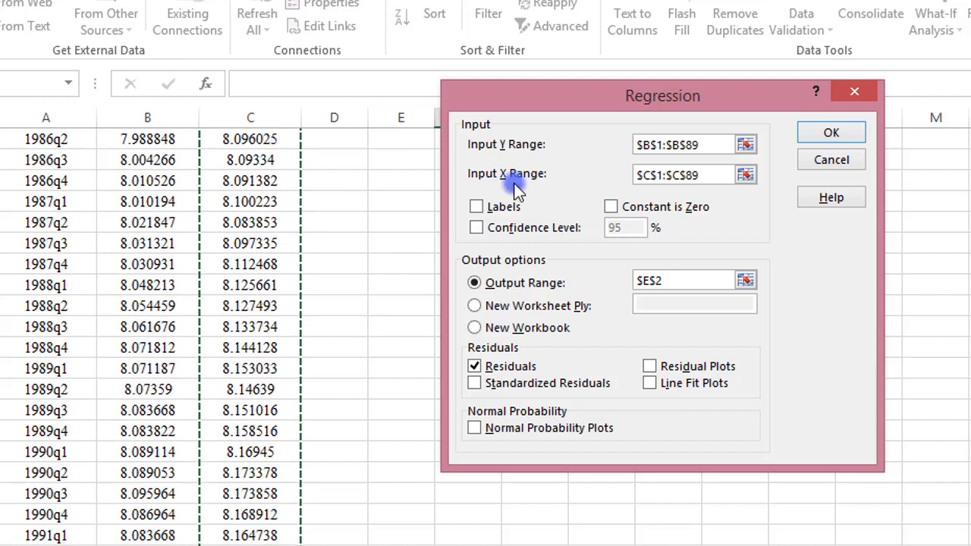
{"action": "left_click", "coordinate": [721, 177]}
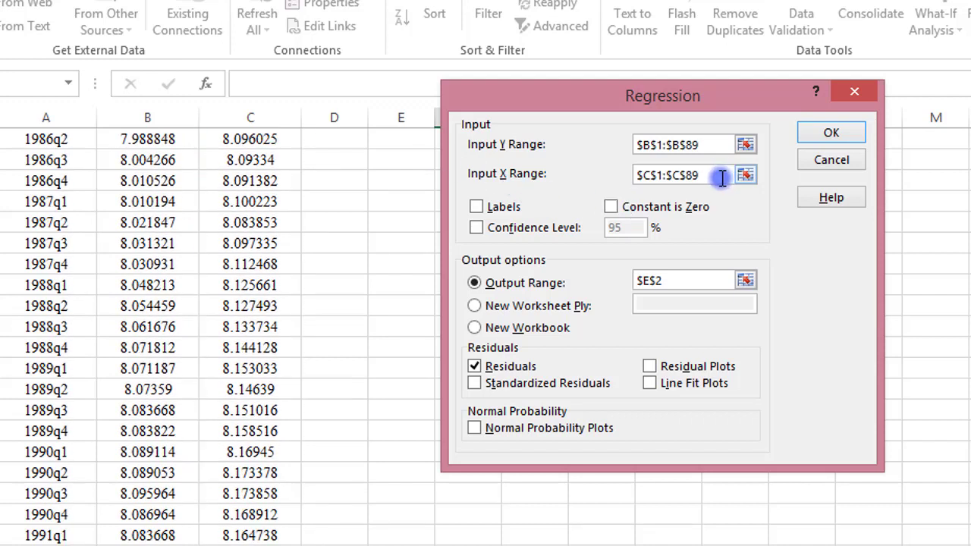
- Enable Labels and the 95% Confidence Level for the regression, with Residuals included in the output
{"action": "left_click", "coordinate": [478, 211]}
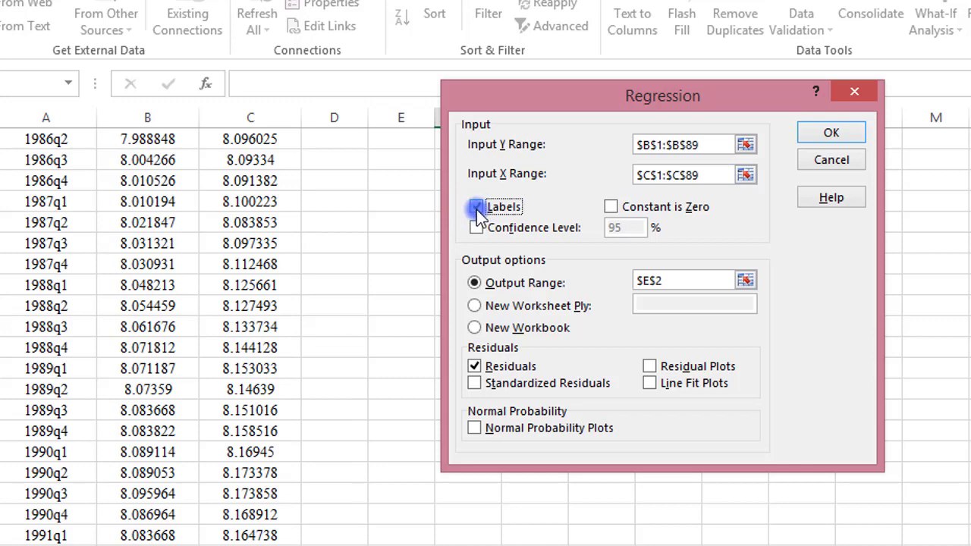
{"action": "left_click", "coordinate": [476, 228]}
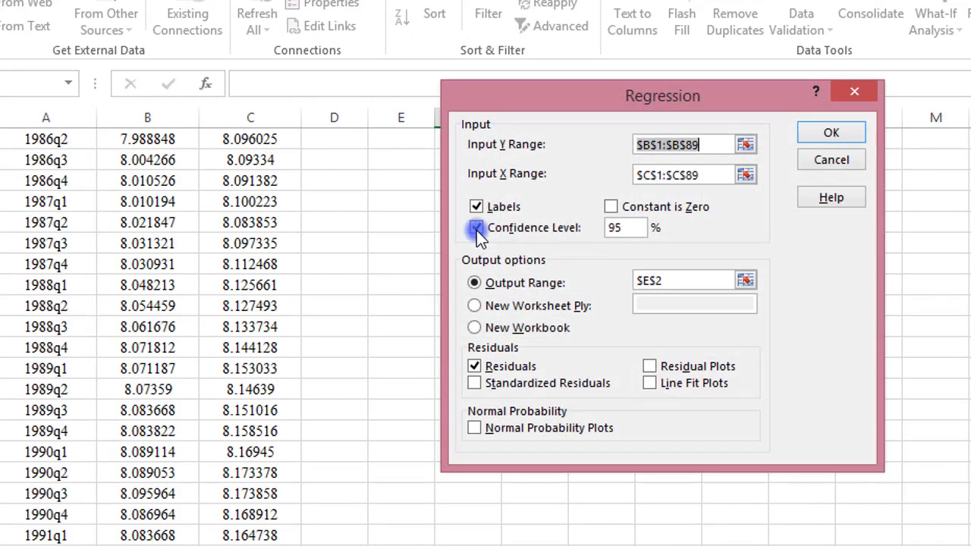
{"action": "left_click", "coordinate": [476, 367]}
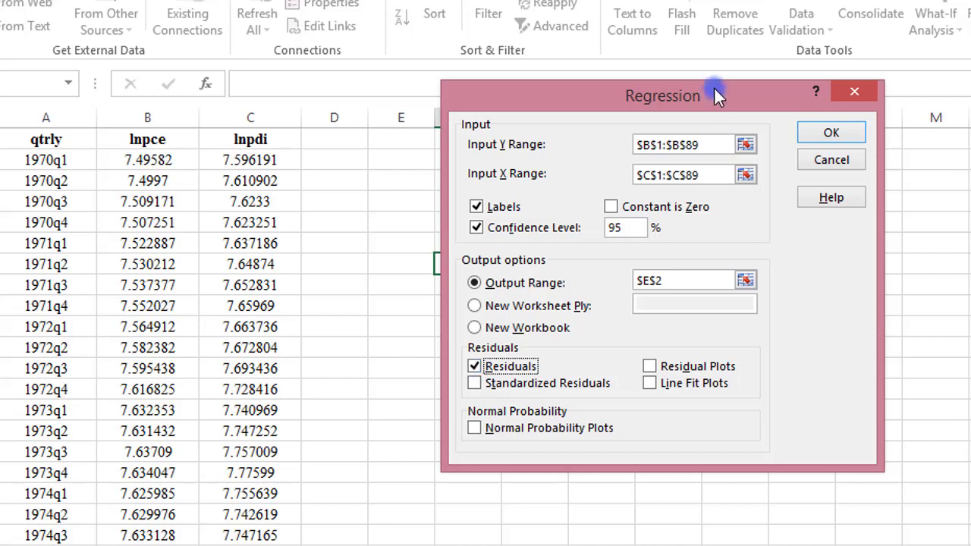
- Run the regression with $E$2 as the output range, then deselect the summary output
{"action": "left_click", "coordinate": [679, 283]}
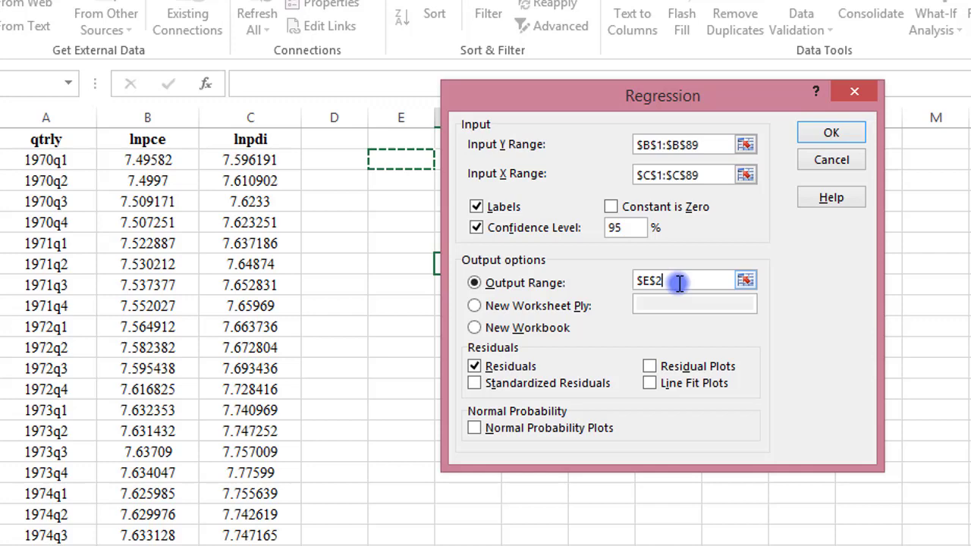
{"action": "left_click_drag", "start_coordinate": [705, 102], "coordinate": [813, 91]}
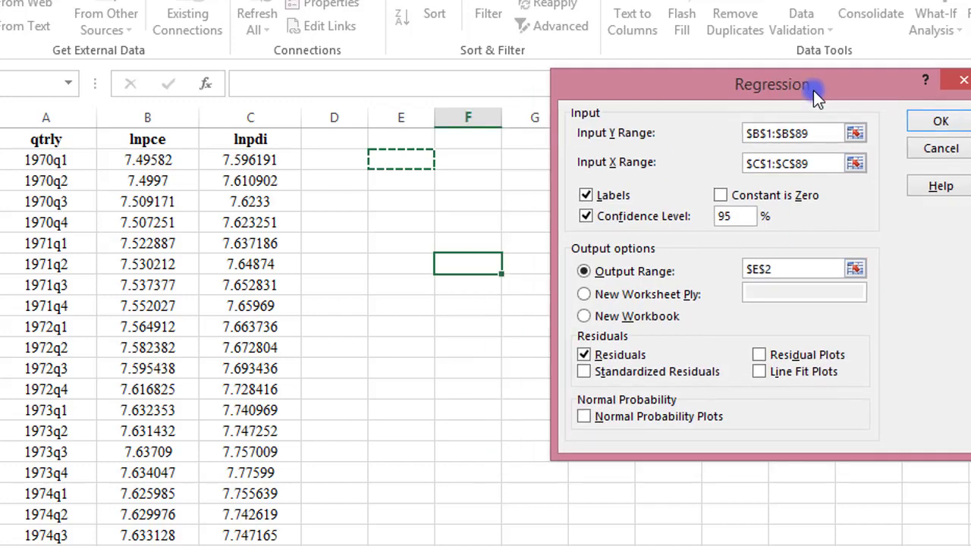
{"action": "left_click", "coordinate": [941, 122]}
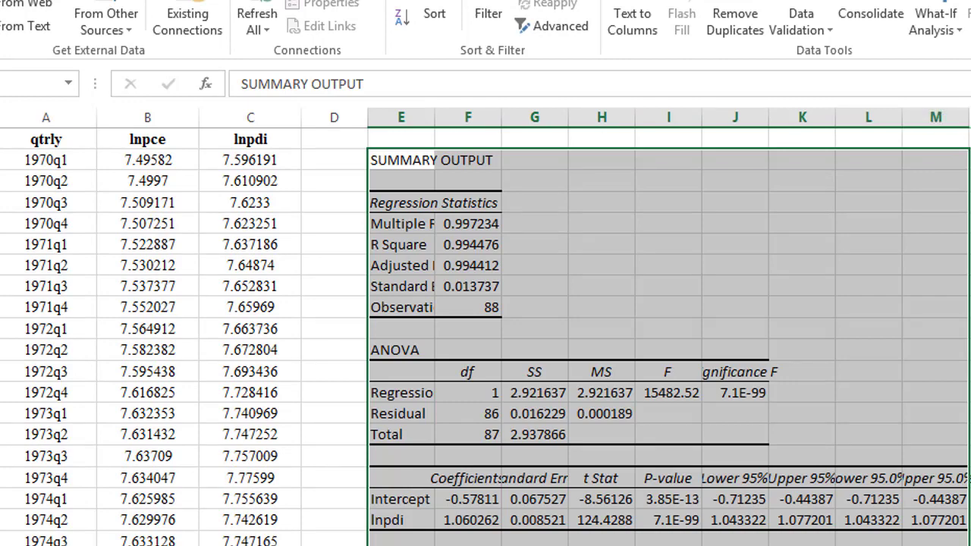
{"action": "left_click", "coordinate": [806, 409]}
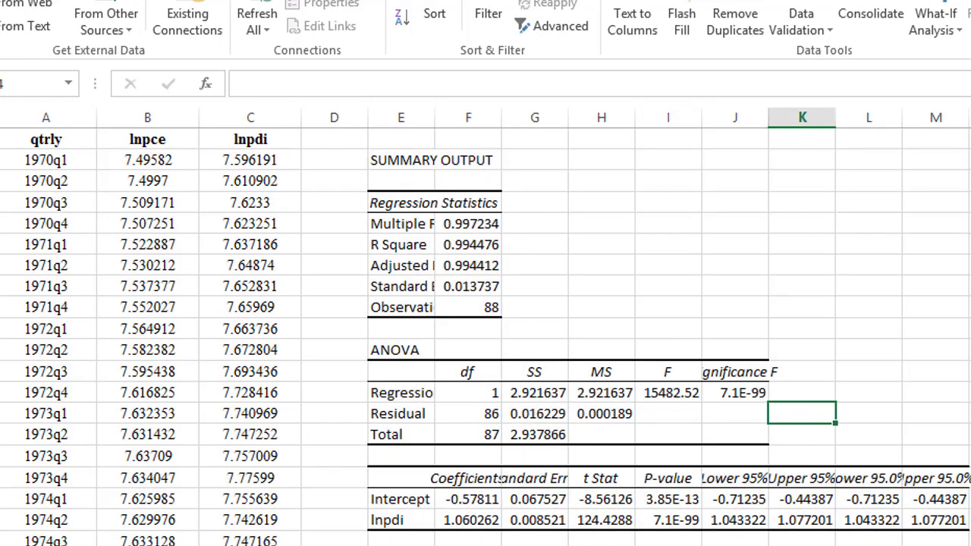
- Make the RESIDUAL OUTPUT title below the regression summary bold
{"action": "scroll", "coordinate": [485, 334], "scroll_direction": "down", "scroll_amount": 5}
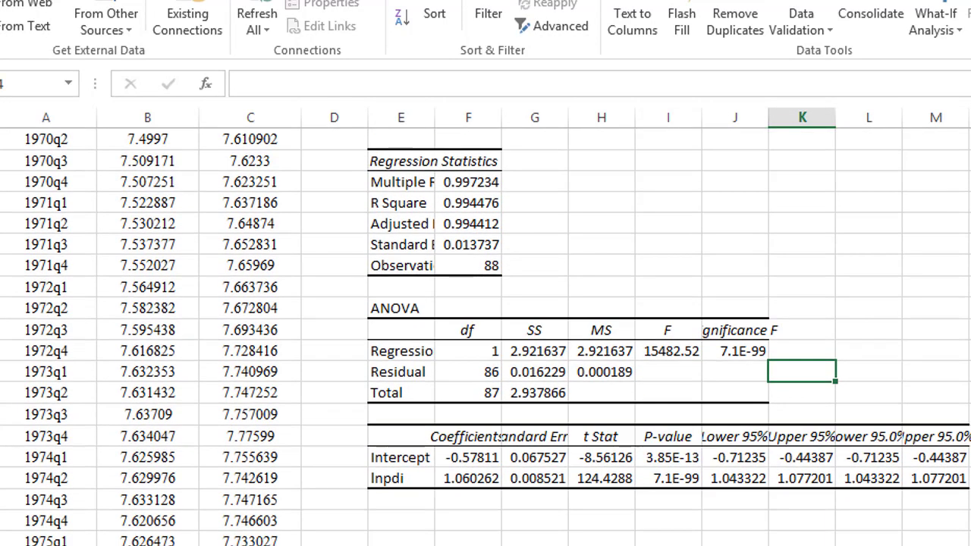
{"action": "scroll", "coordinate": [782, 351], "scroll_direction": "down", "scroll_amount": 2}
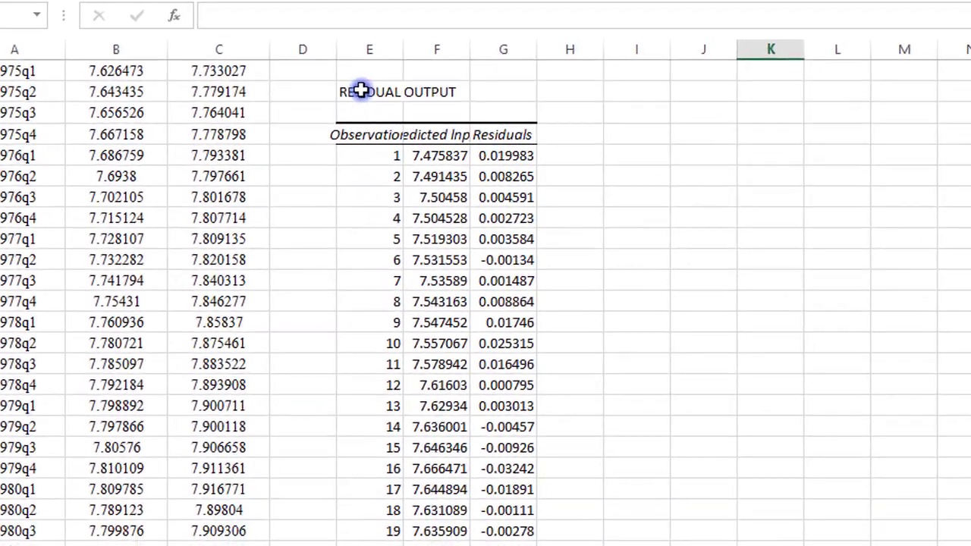
{"action": "left_click", "coordinate": [361, 90]}
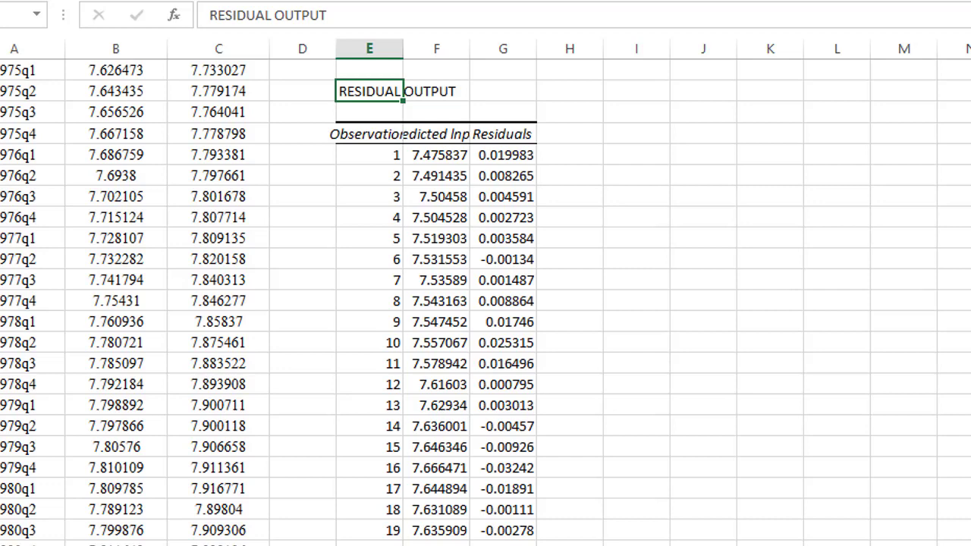
{"action": "key", "text": "ctrl+b"}
{"action": "left_click", "coordinate": [575, 157]}
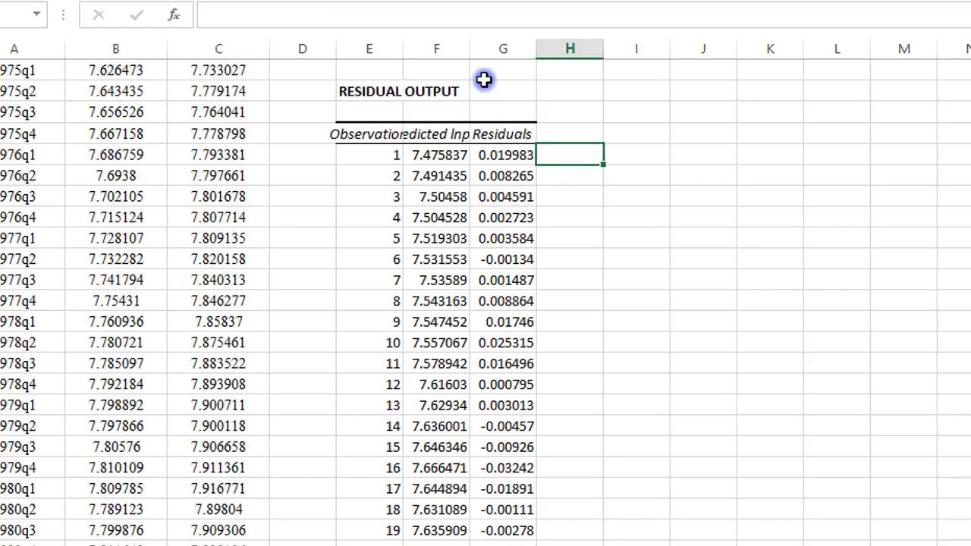
- Widen columns E, F and G so the Observation, Predicted lnpce and Residuals headers and values fit
{"action": "left_click_drag", "start_coordinate": [402, 49], "coordinate": [458, 57]}
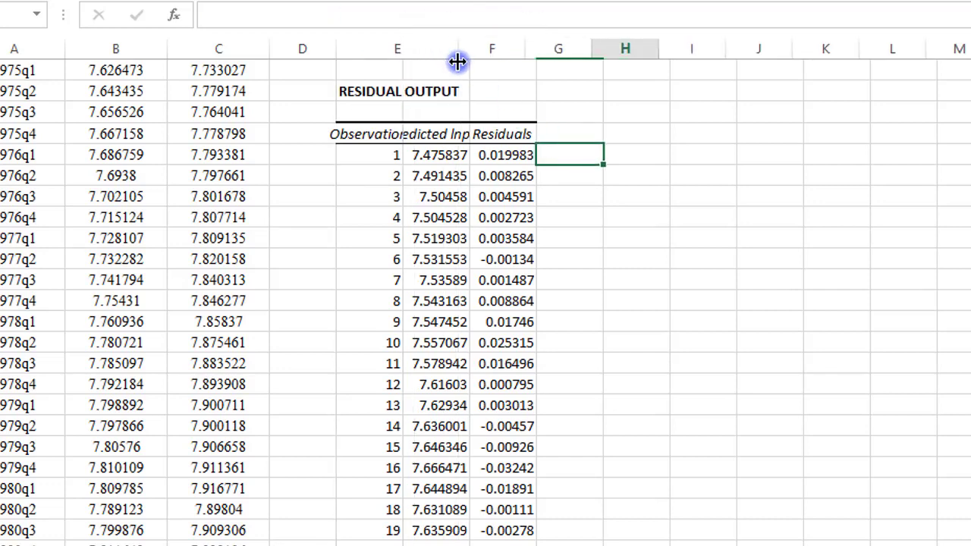
{"action": "left_click_drag", "start_coordinate": [525, 55], "coordinate": [576, 68]}
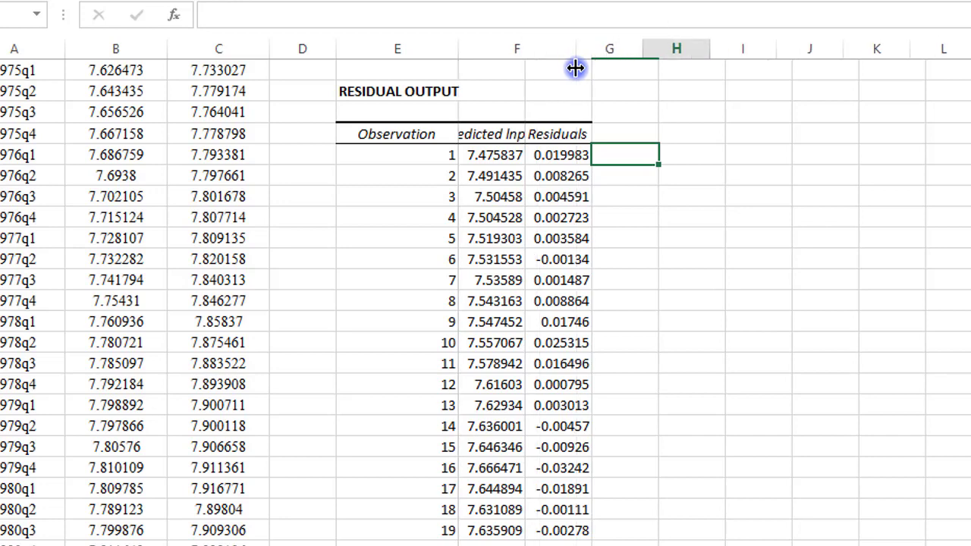
{"action": "left_click_drag", "start_coordinate": [647, 47], "coordinate": [710, 50]}
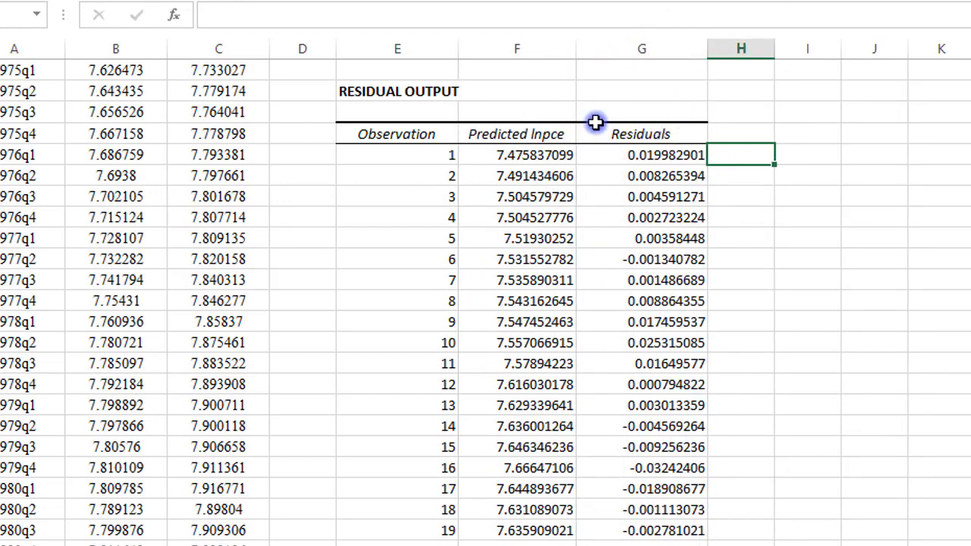
{"action": "left_click_drag", "start_coordinate": [574, 53], "coordinate": [604, 54]}
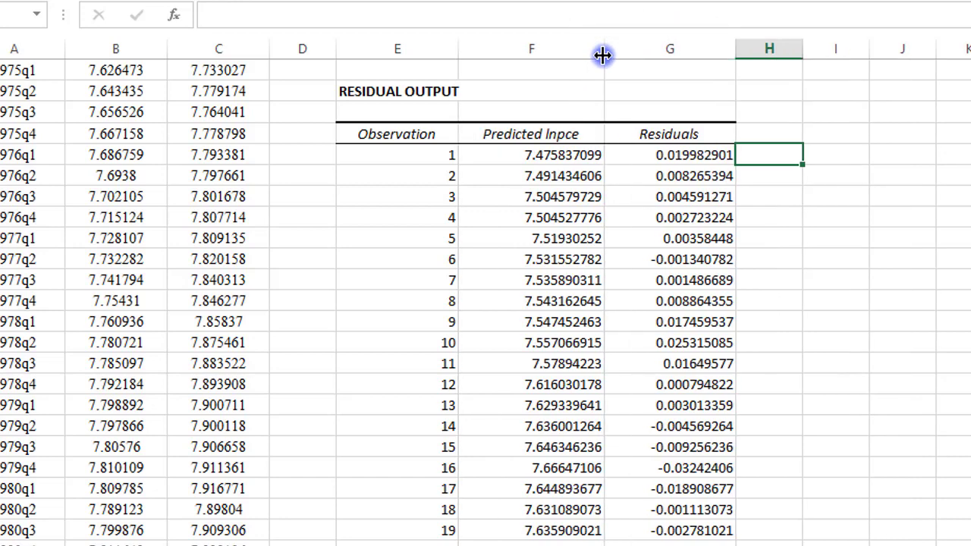
- Copy the whole Residuals column of the residual output, from its header down to observation 88
{"action": "left_click", "coordinate": [666, 134]}
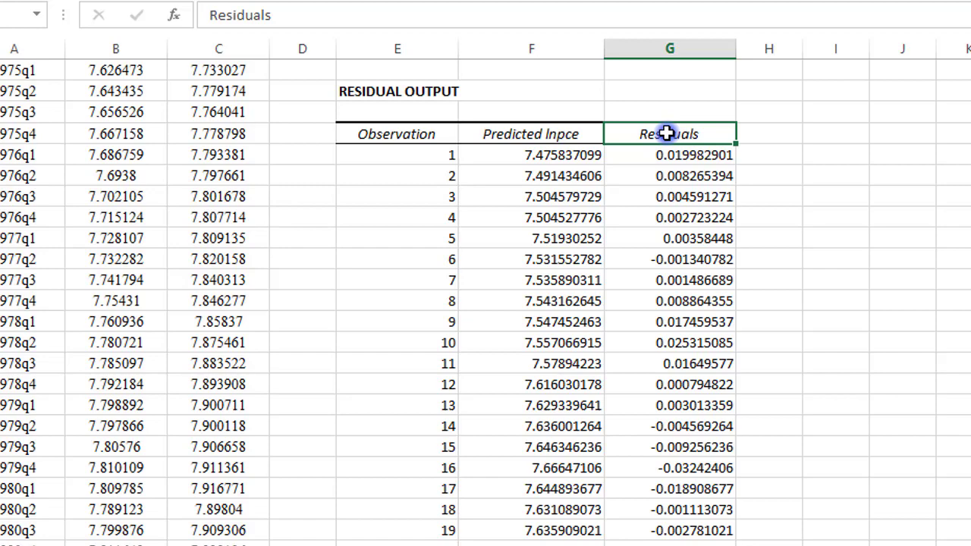
{"action": "key", "text": "shift+Down"}
{"action": "key", "text": "shift+Down"}
{"action": "key", "text": "shift+Down"}
{"action": "key", "text": "shift+Down"}
{"action": "key", "text": "shift+Down"}
{"action": "key", "text": "shift+Down"}
{"action": "key", "text": "shift+Down"}
{"action": "key", "text": "shift+Down"}
{"action": "key", "text": "shift+Down"}
{"action": "key", "text": "shift+Down"}
{"action": "key", "text": "shift+Down"}
{"action": "key", "text": "shift+Down"}
{"action": "key", "text": "shift+Down"}
{"action": "key", "text": "shift+Down"}
{"action": "key", "text": "shift+Down"}
{"action": "key", "text": "shift+Down"}
{"action": "key", "text": "shift+Down"}
{"action": "key", "text": "shift+Down"}
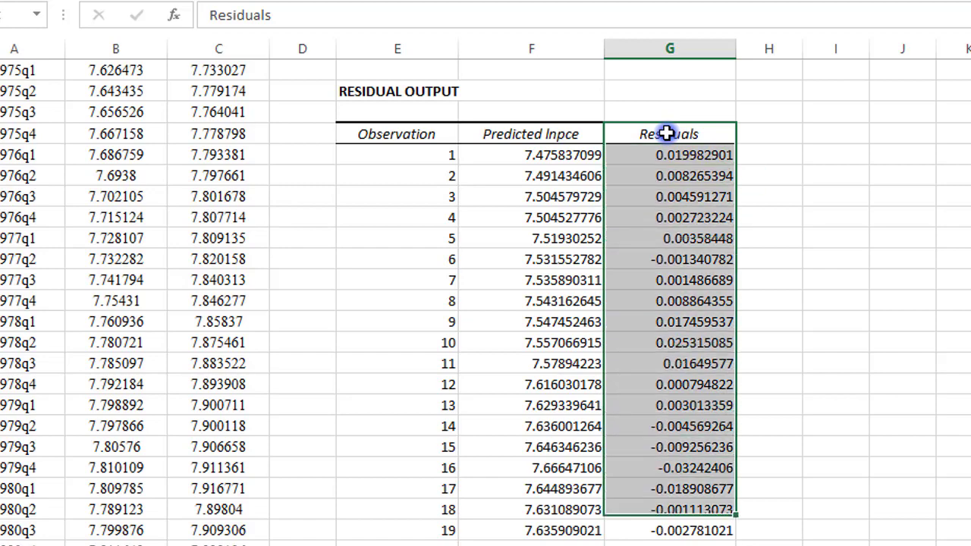
{"action": "key", "text": "shift+Down"}
{"action": "key", "text": "shift+Down"}
{"action": "key", "text": "shift+Down"}
{"action": "key", "text": "shift+Down"}
{"action": "key", "text": "shift+Down"}
{"action": "key", "text": "shift+Down"}
{"action": "key", "text": "shift+Down"}
{"action": "key", "text": "shift+Down"}
{"action": "key", "text": "shift+Down"}
{"action": "key", "text": "shift+Down"}
{"action": "key", "text": "shift+Down"}
{"action": "key", "text": "shift+Down"}
{"action": "key", "text": "shift+Down"}
{"action": "key", "text": "shift+Down"}
{"action": "key", "text": "shift+Down"}
{"action": "key", "text": "shift+Down"}
{"action": "key", "text": "shift+Down"}
{"action": "key", "text": "shift+Down"}
{"action": "key", "text": "shift+Down"}
{"action": "key", "text": "shift+Down"}
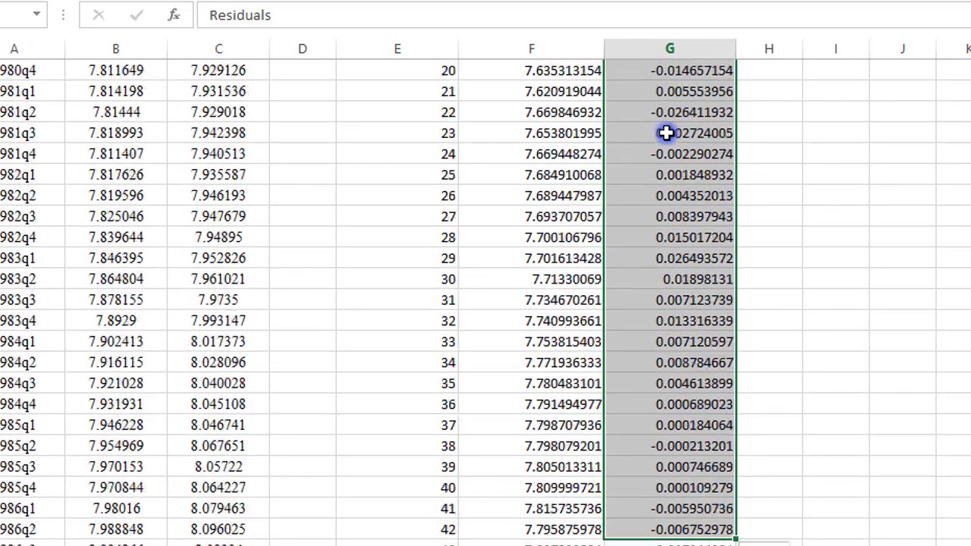
{"action": "key", "text": "shift+Down"}
{"action": "key", "text": "shift+Down"}
{"action": "key", "text": "shift+Down"}
{"action": "key", "text": "shift+Down"}
{"action": "key", "text": "shift+Down"}
{"action": "key", "text": "shift+Down"}
{"action": "key", "text": "shift+Down"}
{"action": "key", "text": "shift+Down"}
{"action": "key", "text": "shift+Down"}
{"action": "key", "text": "shift+Down"}
{"action": "key", "text": "shift+Down"}
{"action": "key", "text": "shift+Down"}
{"action": "key", "text": "shift+Down"}
{"action": "key", "text": "shift+Down"}
{"action": "key", "text": "shift+Down"}
{"action": "key", "text": "shift+Down"}
{"action": "key", "text": "shift+Down"}
{"action": "key", "text": "shift+Down"}
{"action": "key", "text": "shift+Down"}
{"action": "key", "text": "shift+Down"}
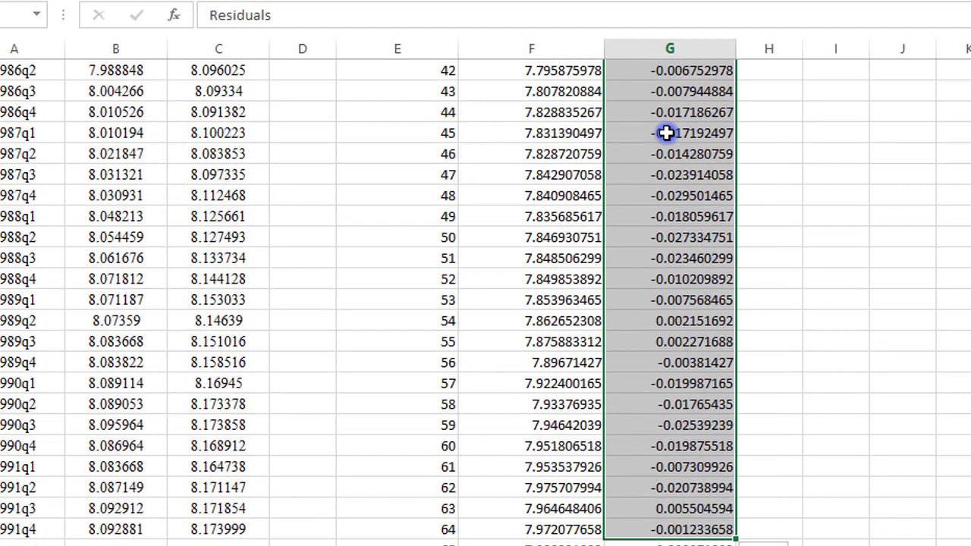
{"action": "key", "text": "shift+Down"}
{"action": "key", "text": "shift+Down"}
{"action": "key", "text": "shift+Down"}
{"action": "key", "text": "shift+Down"}
{"action": "key", "text": "shift+Down"}
{"action": "key", "text": "shift+Down"}
{"action": "key", "text": "shift+Down"}
{"action": "key", "text": "shift+Down"}
{"action": "key", "text": "shift+Down"}
{"action": "key", "text": "shift+Down"}
{"action": "key", "text": "shift+Down"}
{"action": "key", "text": "shift+Down"}
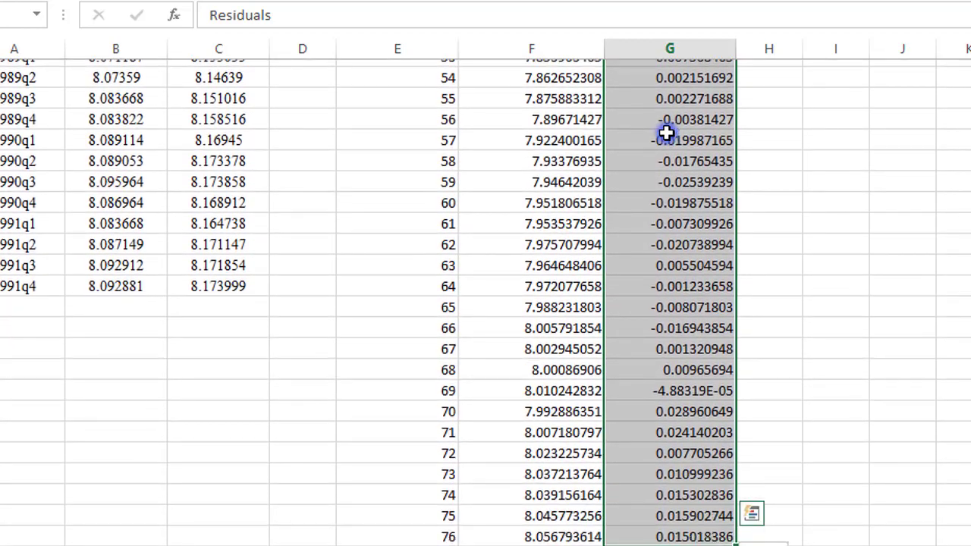
{"action": "key", "text": "shift+Down"}
{"action": "key", "text": "shift+Down"}
{"action": "key", "text": "shift+Down"}
{"action": "key", "text": "shift+Down"}
{"action": "key", "text": "shift+Down"}
{"action": "key", "text": "shift+Down"}
{"action": "key", "text": "shift+Down"}
{"action": "key", "text": "shift+Down"}
{"action": "key", "text": "shift+Down"}
{"action": "key", "text": "shift+Down"}
{"action": "key", "text": "shift+Down"}
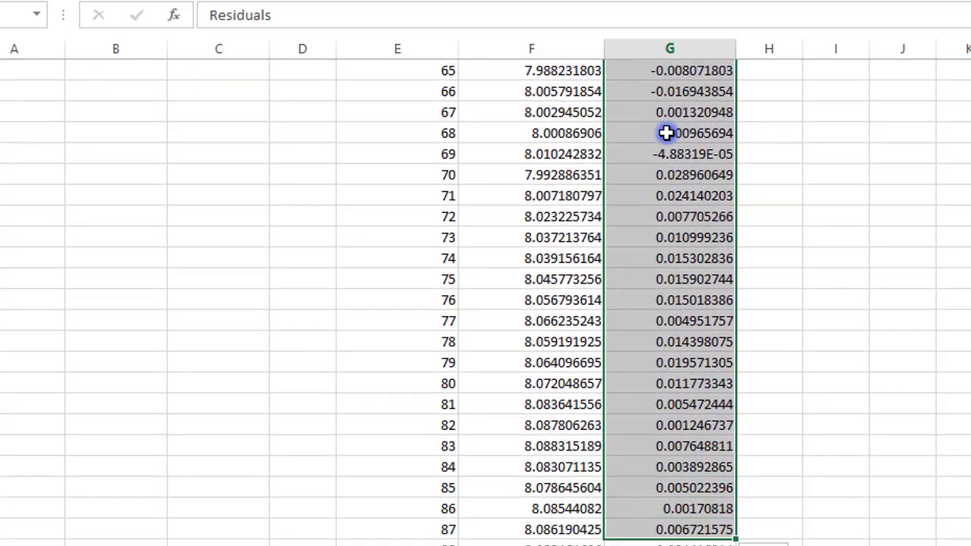
{"action": "key", "text": "shift+Down"}
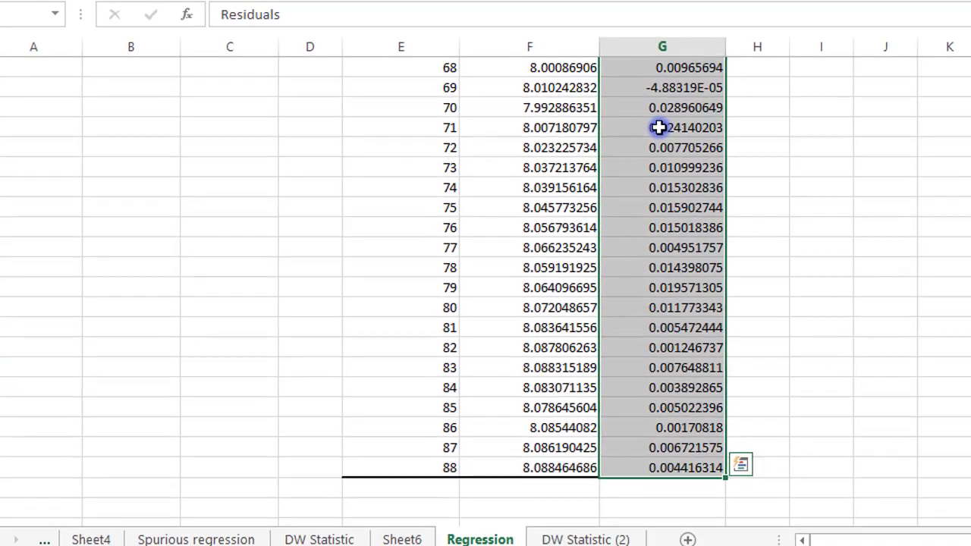
{"action": "key", "text": "ctrl+c"}
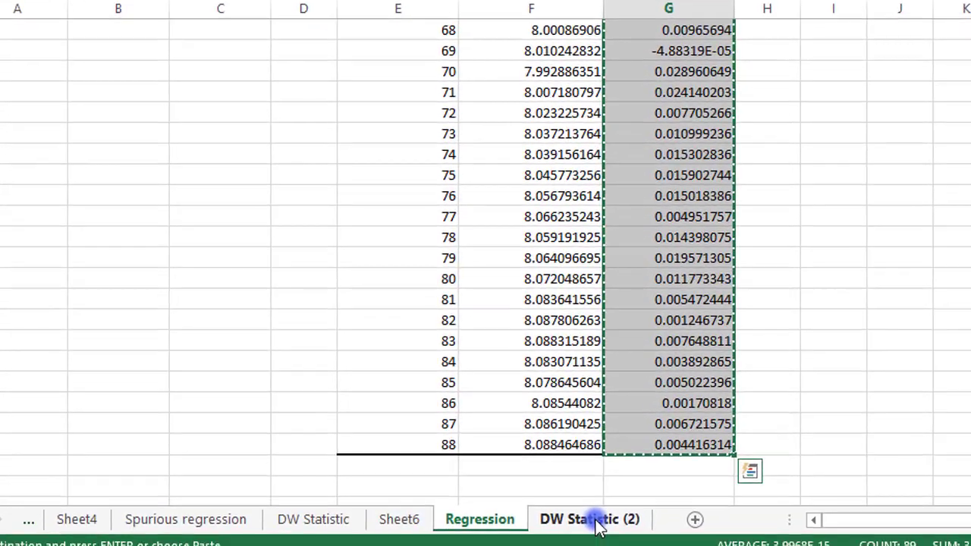
- Paste the copied residuals into the DW Statistic (2) sheet, starting at cell E1
{"action": "left_click", "coordinate": [595, 538]}
{"action": "left_click", "coordinate": [524, 55]}
{"action": "key", "text": "ctrl+v"}
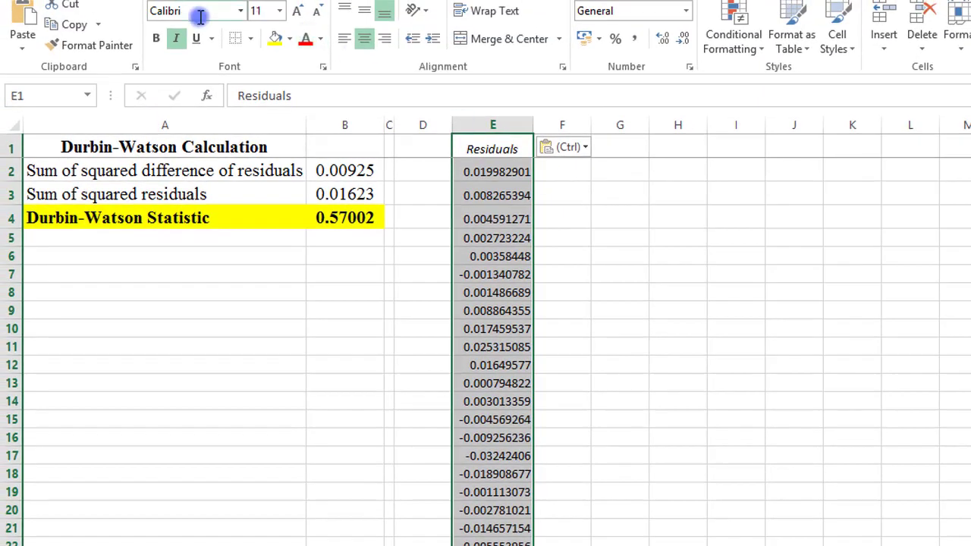
- Set the font of the pasted residuals to Times New Roman and widen column E slightly
{"action": "left_click", "coordinate": [199, 16]}
{"action": "type", "text": "Times New Roman"}
{"action": "key", "text": "Return"}
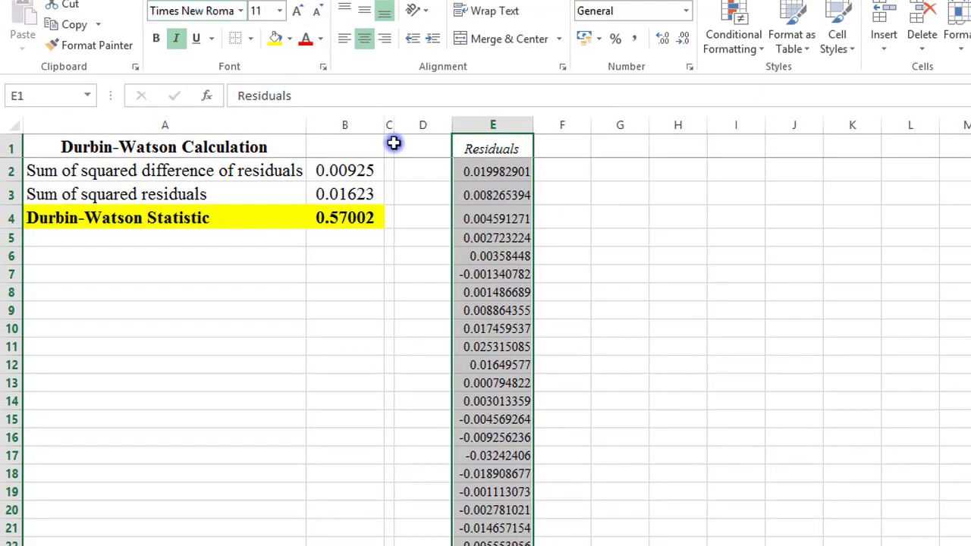
{"action": "left_click", "coordinate": [608, 220]}
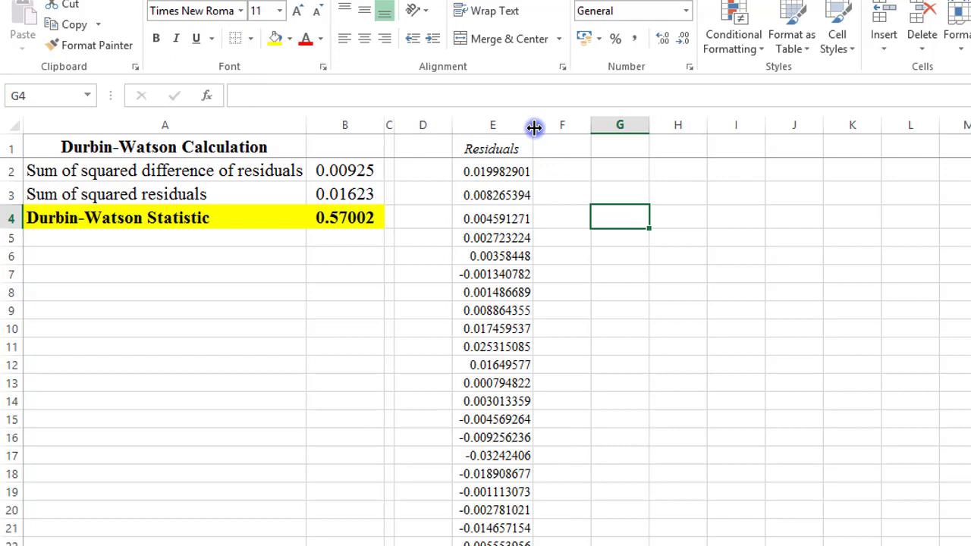
{"action": "left_click_drag", "start_coordinate": [534, 127], "coordinate": [550, 129]}
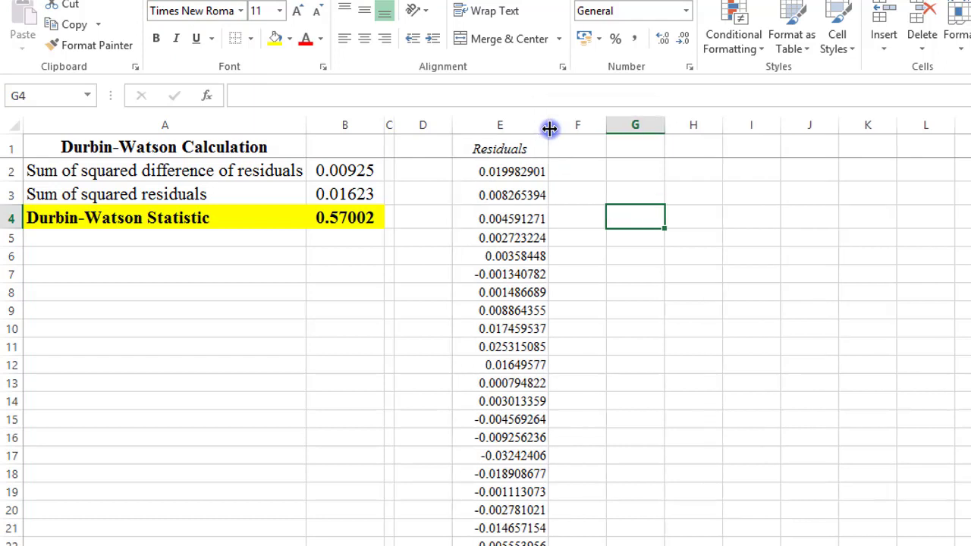
{"action": "left_click", "coordinate": [598, 217]}
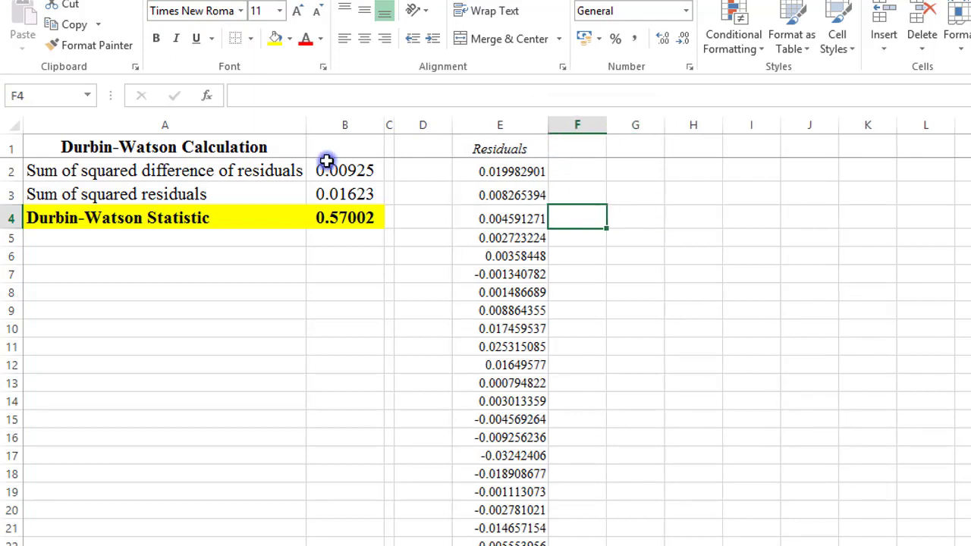
- Add the header "Difference of residuals" in G1, leaving column F empty beside the residuals
{"action": "left_click", "coordinate": [229, 168]}
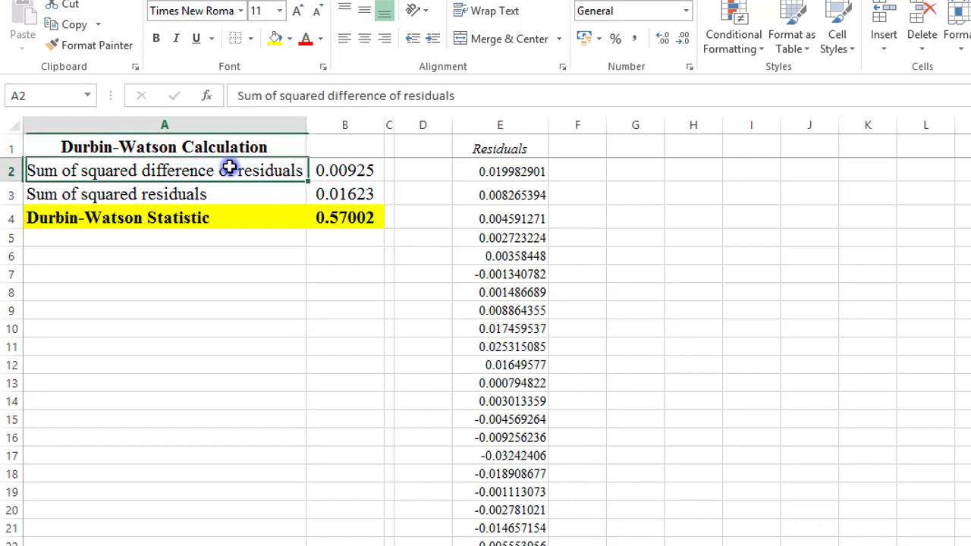
{"action": "left_click", "coordinate": [582, 146]}
{"action": "type", "text": "D"}
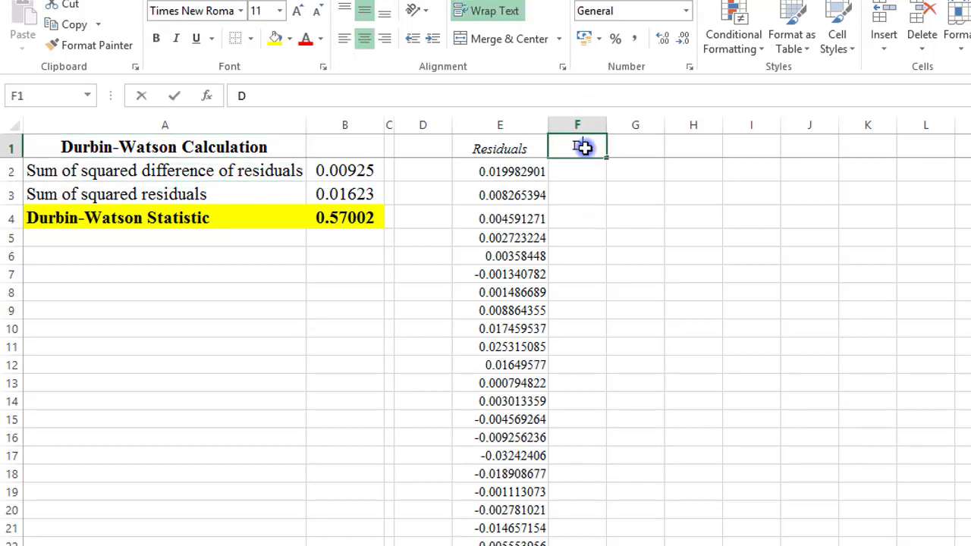
{"action": "type", "text": "ifferen"}
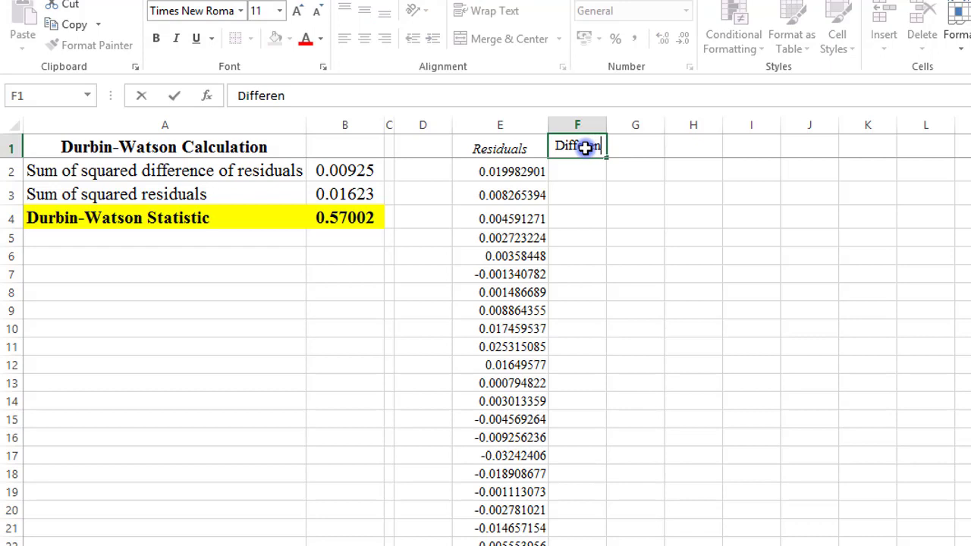
{"action": "type", "text": "ce of residuals"}
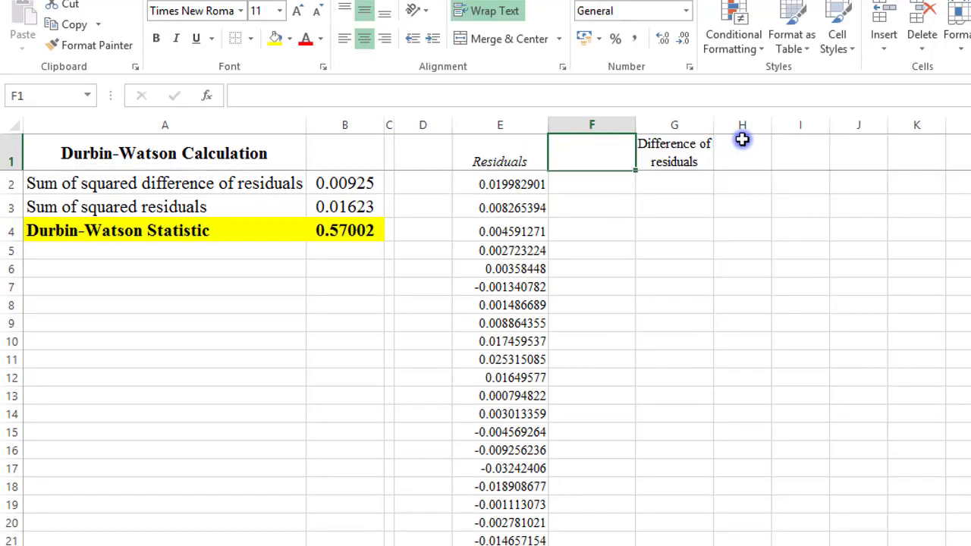
- Enter the header "Sum of squared diff. of residuals" in H1 and widen column H to fit it on two lines
{"action": "left_click", "coordinate": [741, 138]}
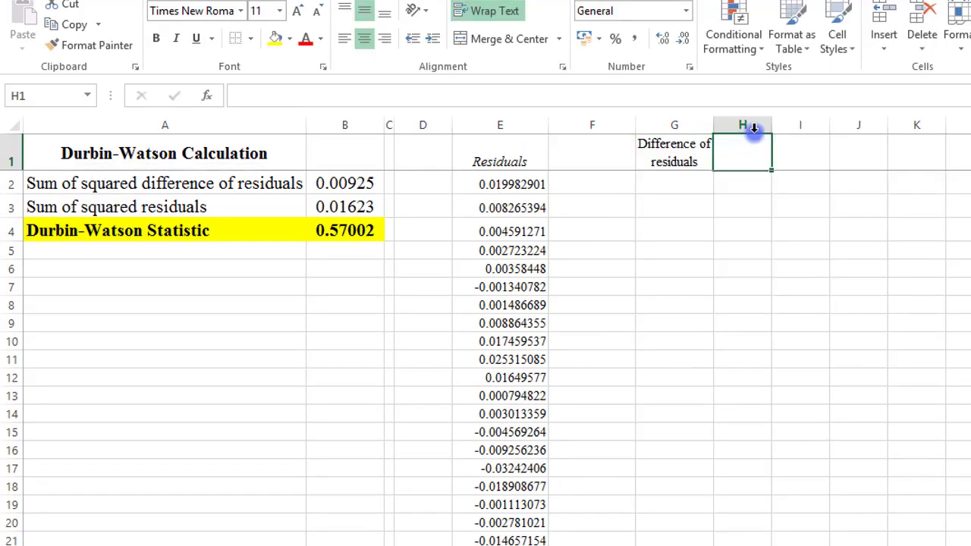
{"action": "left_click_drag", "start_coordinate": [775, 127], "coordinate": [829, 128]}
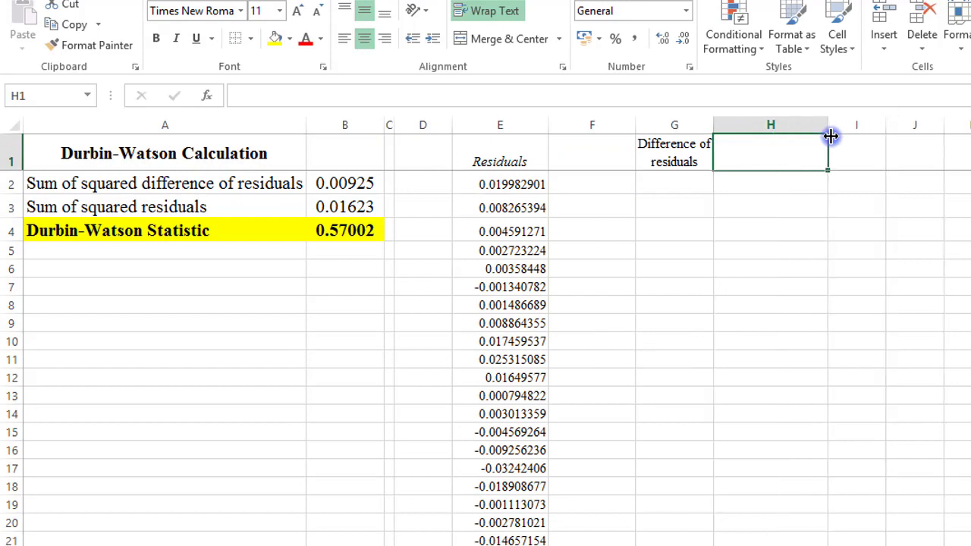
{"action": "type", "text": "S"}
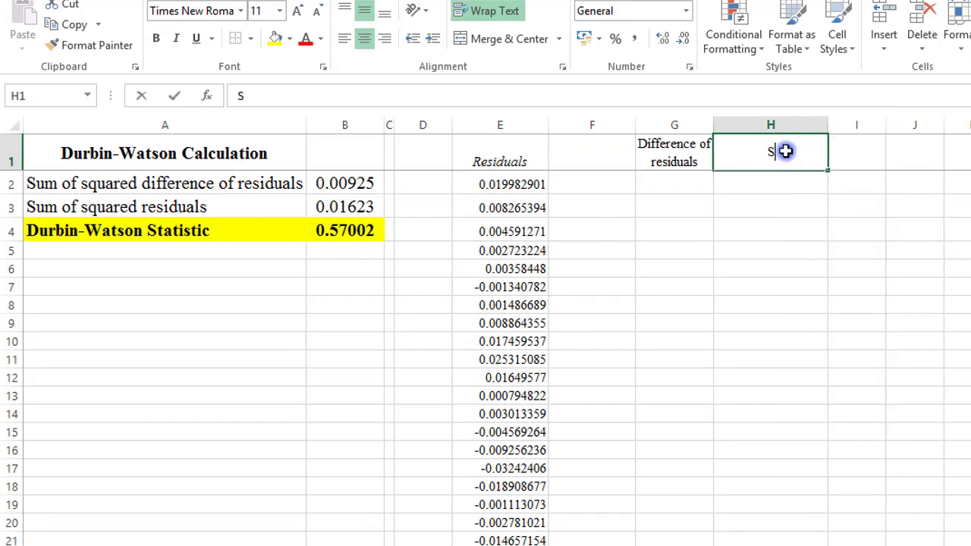
{"action": "type", "text": "um of"}
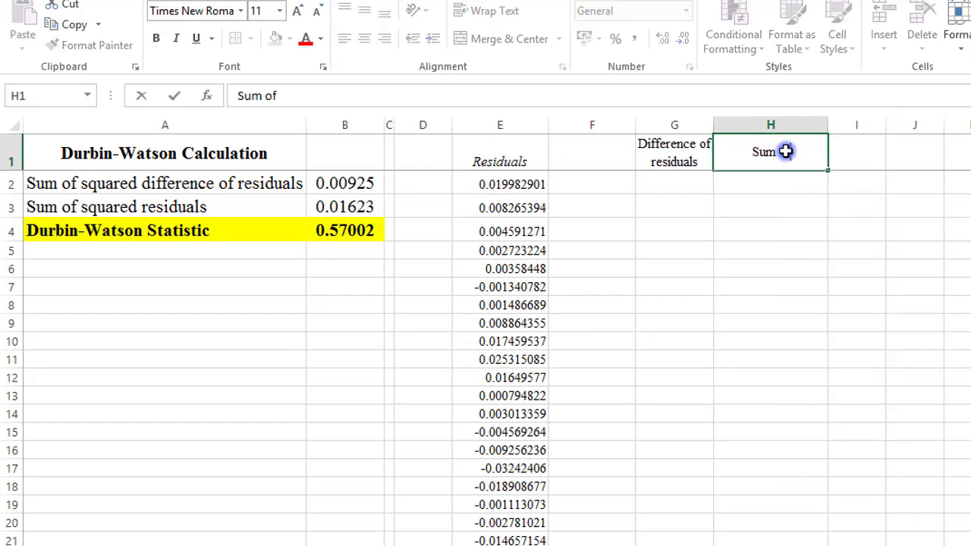
{"action": "type", "text": " squared "}
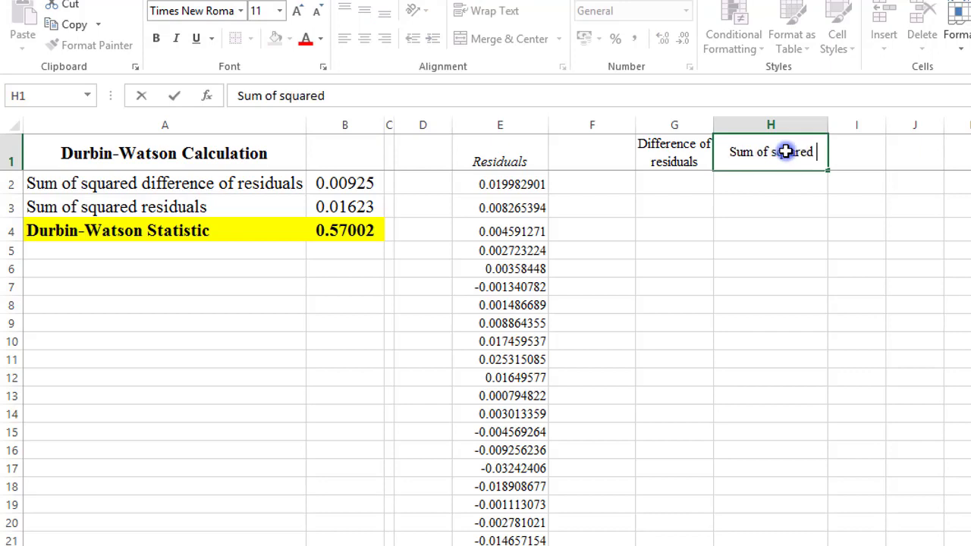
{"action": "type", "text": "diff"}
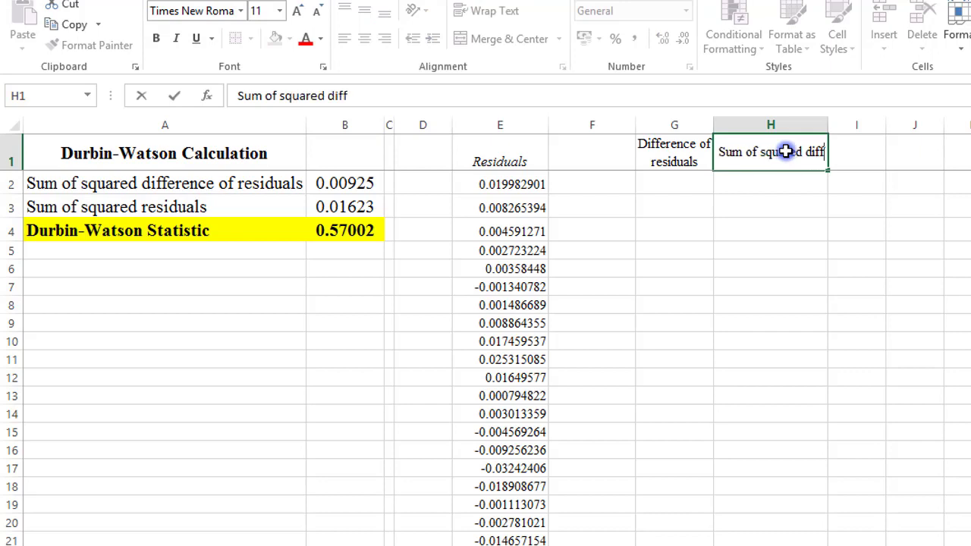
{"action": "type", "text": ". of residuals"}
{"action": "key", "text": "Return"}
{"action": "left_click_drag", "start_coordinate": [828, 129], "coordinate": [864, 132]}
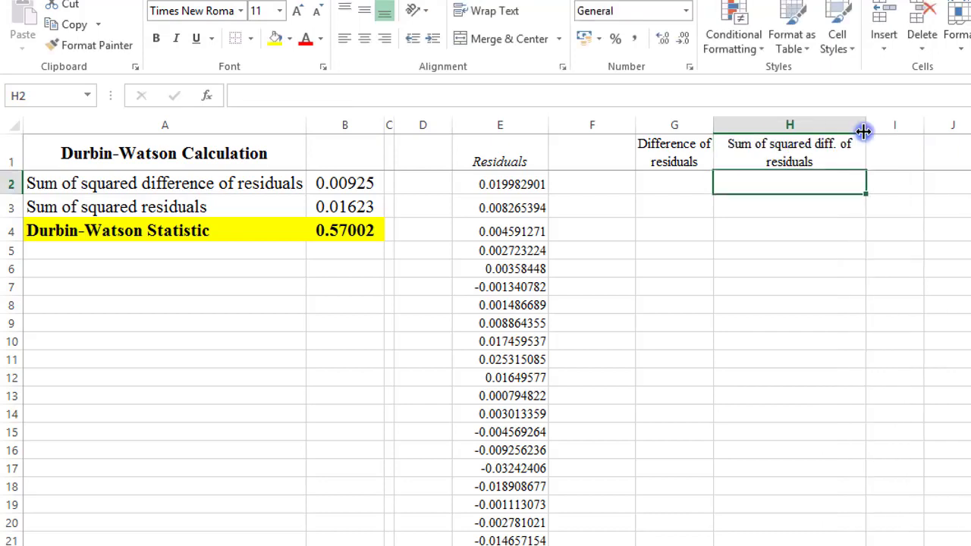
- Enter the header "Sum of squared residuals" in I1 and widen column I so it fits on two lines
{"action": "left_click", "coordinate": [891, 147]}
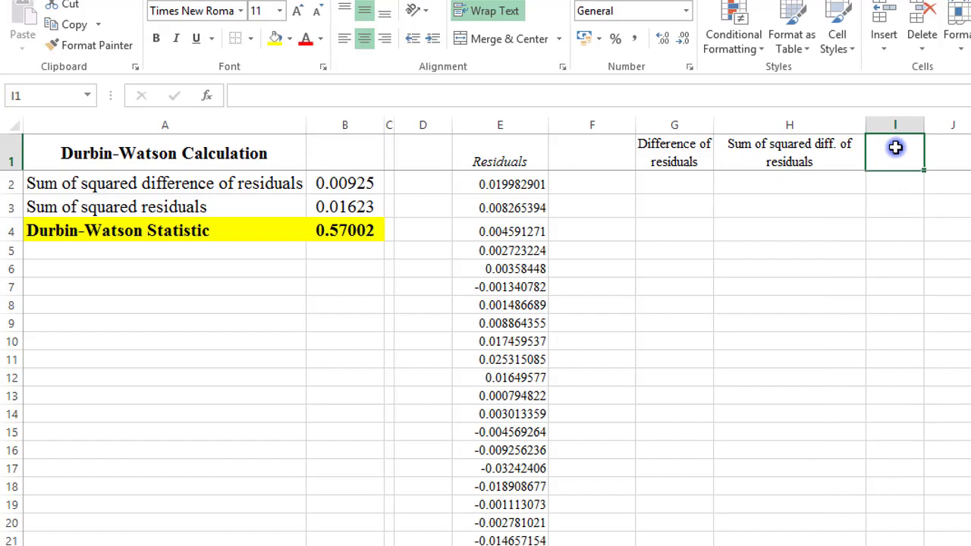
{"action": "type", "text": "Sum"}
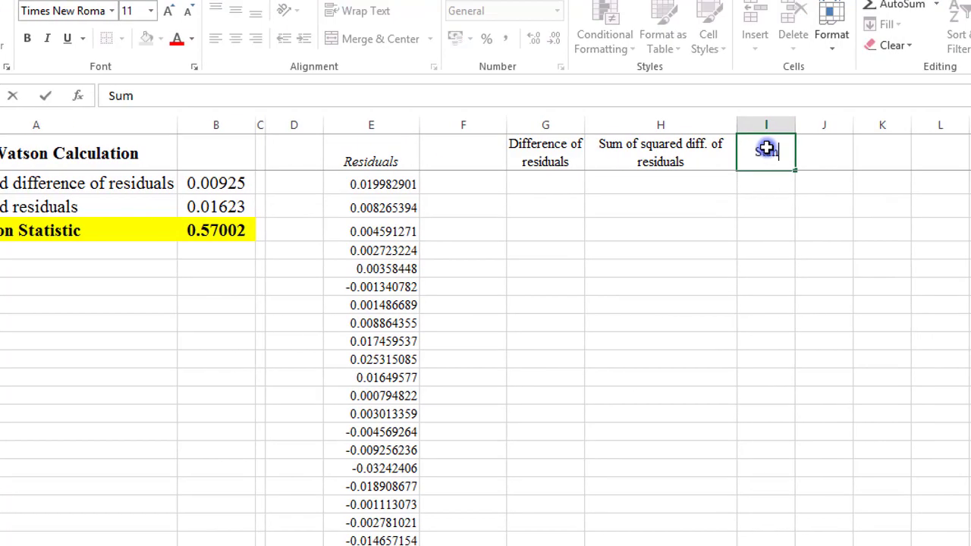
{"action": "type", "text": " of sq"}
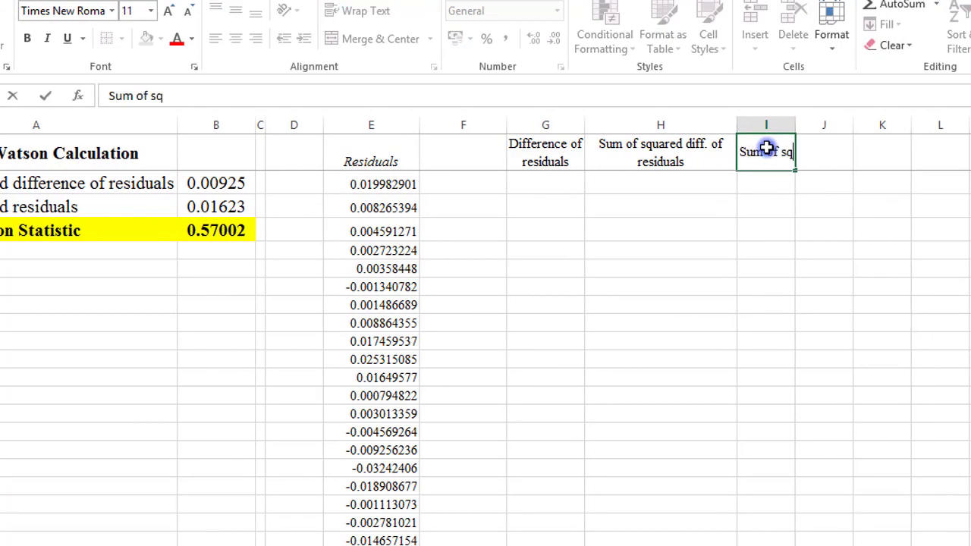
{"action": "type", "text": "uared"}
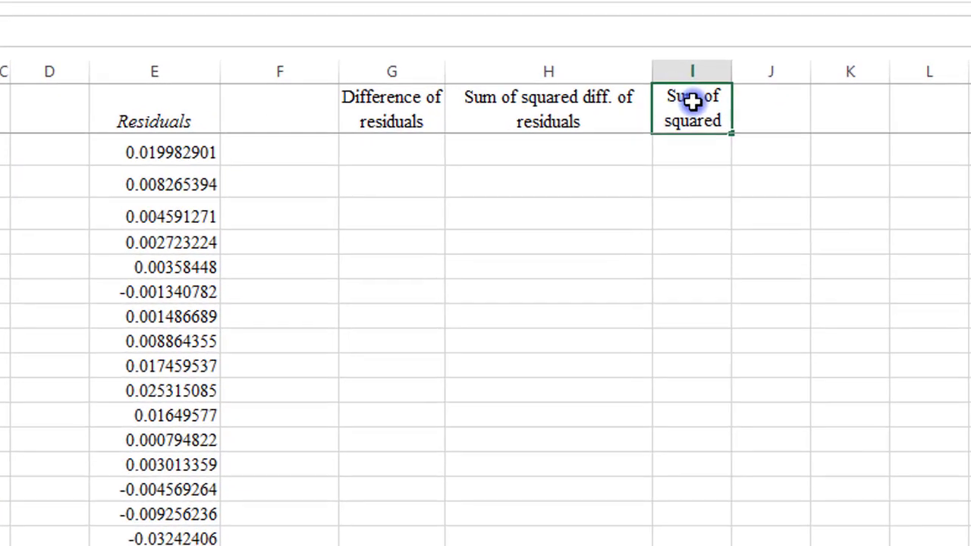
{"action": "type", "text": "res"}
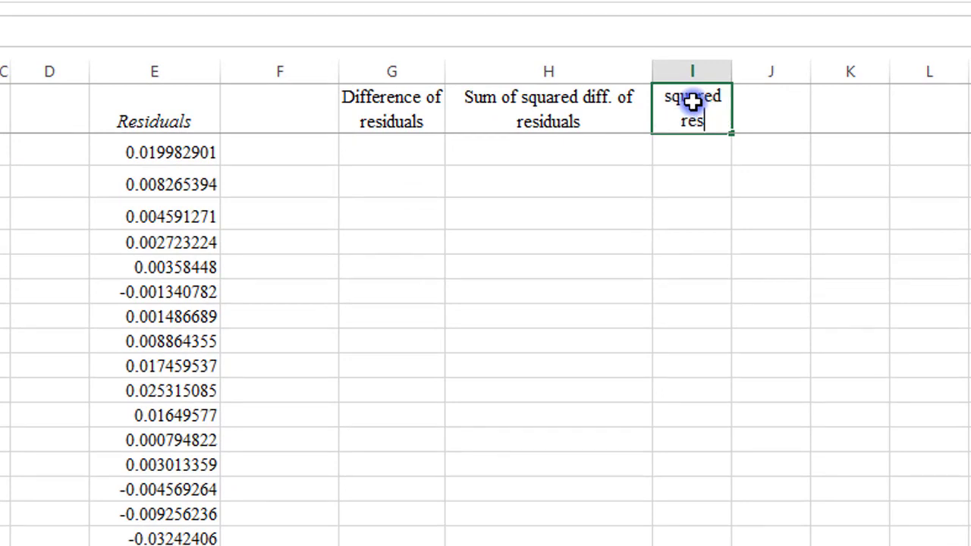
{"action": "type", "text": "iduals"}
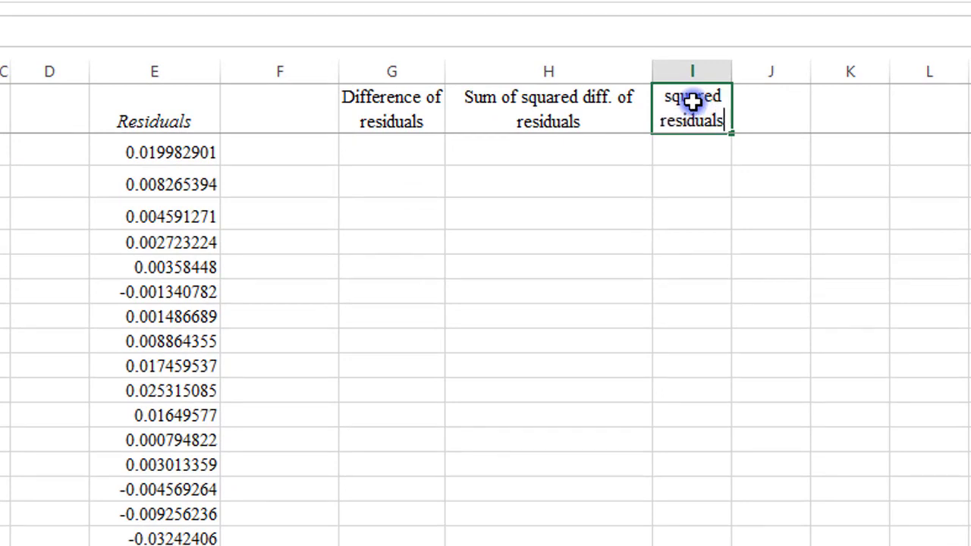
{"action": "left_click", "coordinate": [767, 180]}
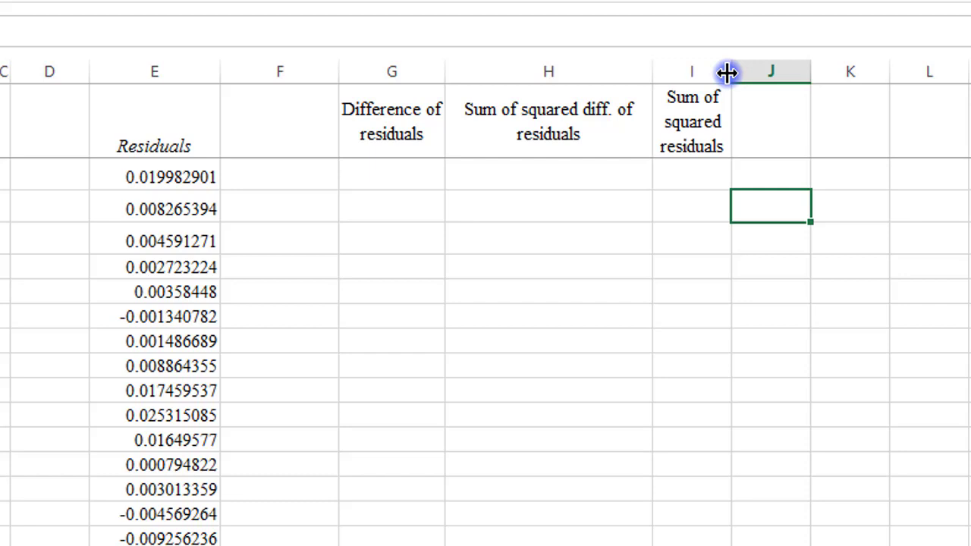
{"action": "left_click_drag", "start_coordinate": [727, 72], "coordinate": [795, 76]}
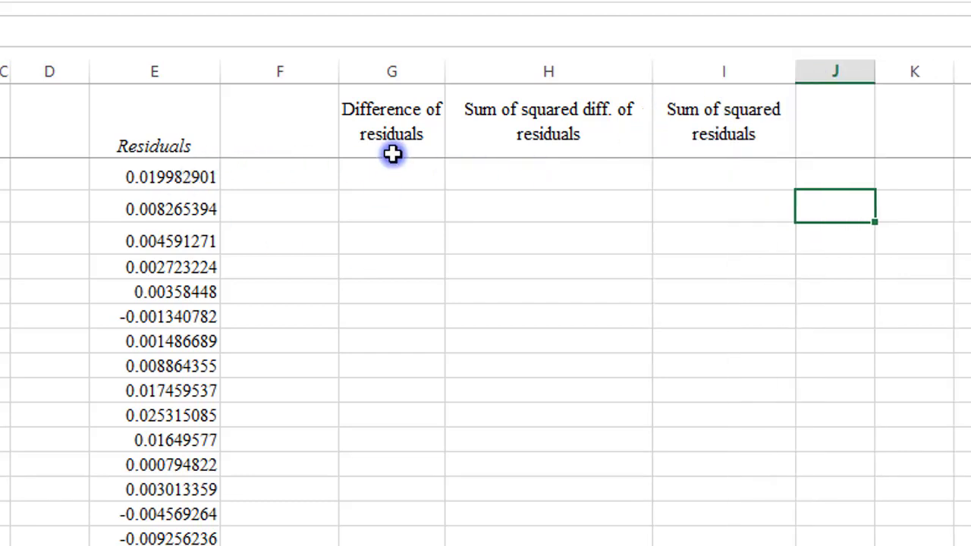
- Center the row 1 headers vertically and reduce the row height to two lines
{"action": "left_click", "coordinate": [410, 129]}
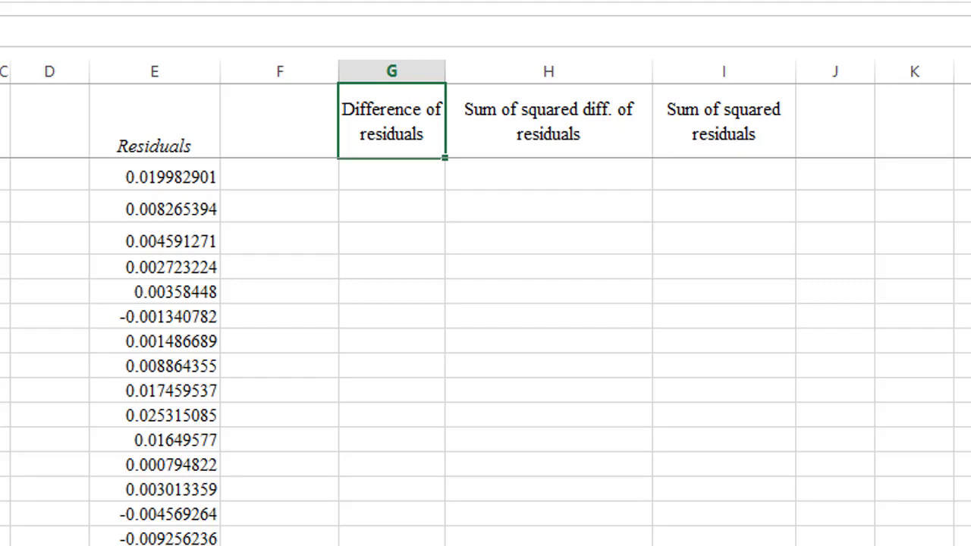
{"action": "key", "text": "shift+space"}
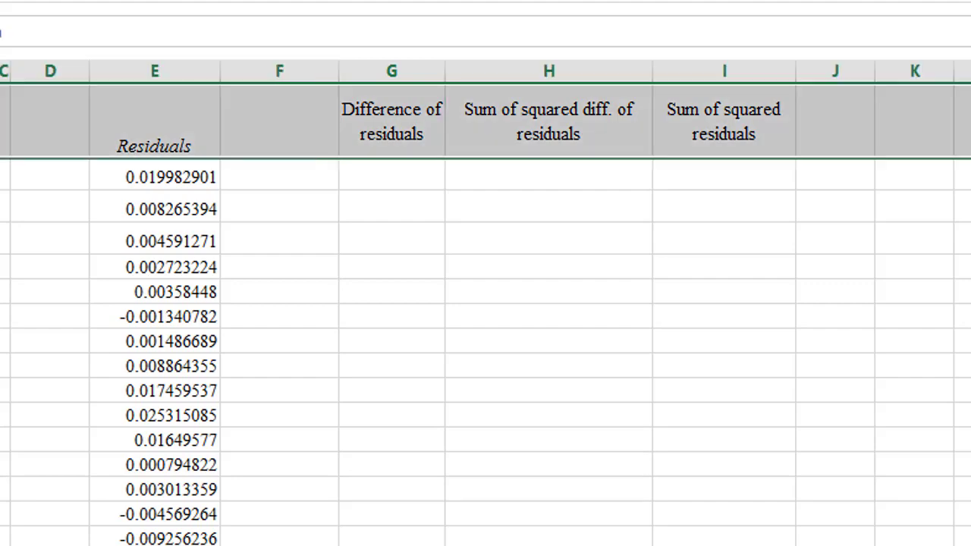
- Copy all residual values from E2 downward and paste them into column F starting at F3, one row lower
{"action": "left_click", "coordinate": [180, 178]}
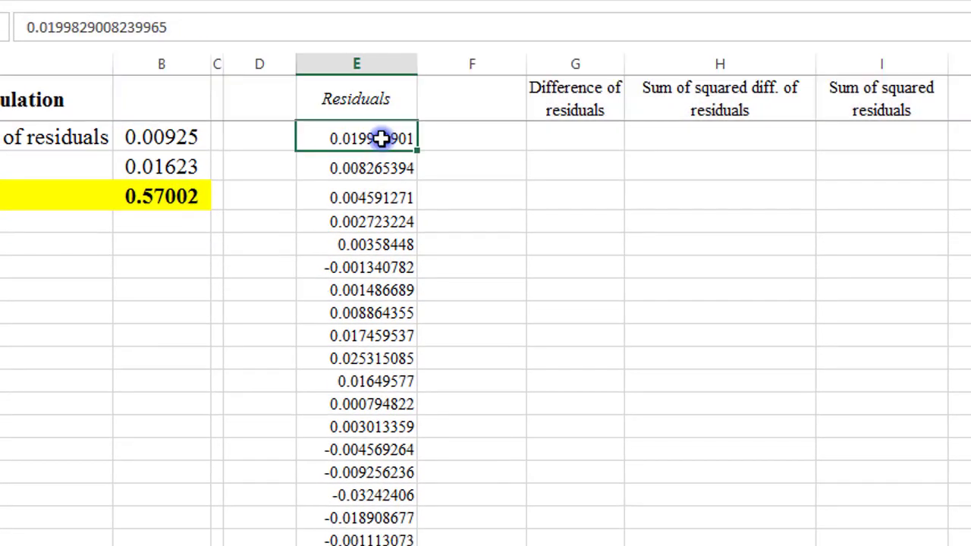
{"action": "key", "text": "shift+Down"}
{"action": "key", "text": "shift+Down"}
{"action": "key", "text": "shift+Down"}
{"action": "key", "text": "shift+Down"}
{"action": "key", "text": "shift+Down"}
{"action": "key", "text": "shift+Down"}
{"action": "key", "text": "shift+Down"}
{"action": "key", "text": "shift+Down"}
{"action": "key", "text": "shift+Down"}
{"action": "key", "text": "shift+Down"}
{"action": "key", "text": "shift+Down"}
{"action": "key", "text": "shift+Down"}
{"action": "key", "text": "shift+Down"}
{"action": "key", "text": "shift+Down"}
{"action": "key", "text": "shift+Down"}
{"action": "key", "text": "shift+Down"}
{"action": "key", "text": "shift+Down"}
{"action": "key", "text": "shift+Down"}
{"action": "key", "text": "shift+Down"}
{"action": "key", "text": "shift+Down"}
{"action": "key", "text": "shift+Down"}
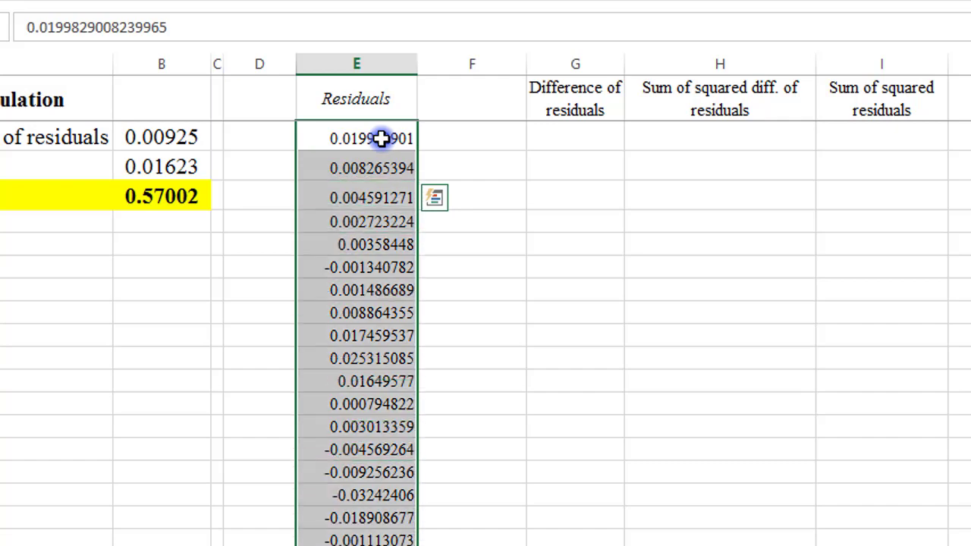
{"action": "key", "text": "shift+Down"}
{"action": "key", "text": "shift+Down"}
{"action": "key", "text": "shift+Down"}
{"action": "key", "text": "shift+Down"}
{"action": "key", "text": "shift+Down"}
{"action": "key", "text": "shift+Down"}
{"action": "key", "text": "shift+Down"}
{"action": "key", "text": "shift+Down"}
{"action": "key", "text": "shift+Down"}
{"action": "key", "text": "shift+Down"}
{"action": "key", "text": "shift+Down"}
{"action": "key", "text": "shift+Down"}
{"action": "key", "text": "shift+Down"}
{"action": "key", "text": "shift+Down"}
{"action": "key", "text": "shift+Down"}
{"action": "key", "text": "shift+Down"}
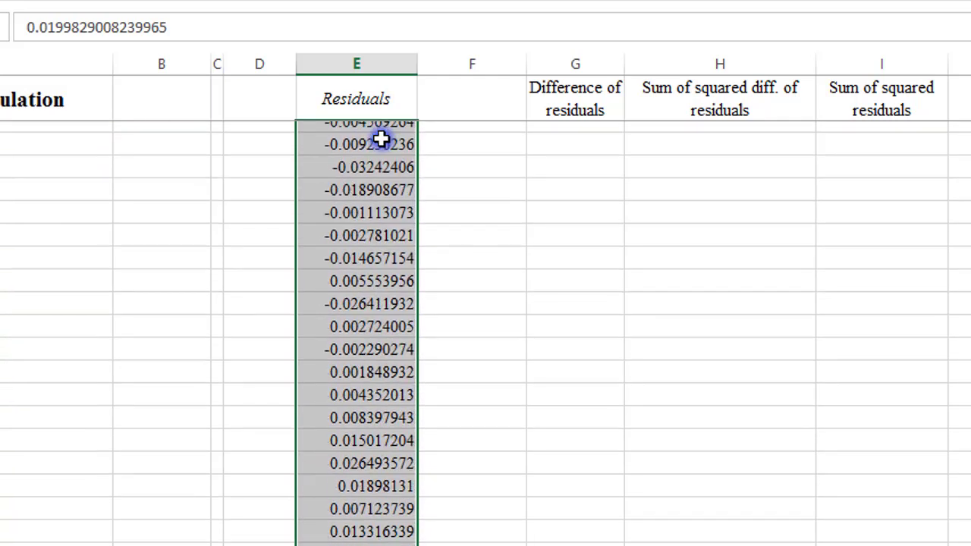
{"action": "key", "text": "shift+Down"}
{"action": "key", "text": "shift+Down"}
{"action": "key", "text": "shift+Down"}
{"action": "key", "text": "shift+Down"}
{"action": "key", "text": "shift+Down"}
{"action": "key", "text": "shift+Down"}
{"action": "key", "text": "shift+Down"}
{"action": "key", "text": "shift+Down"}
{"action": "key", "text": "shift+Down"}
{"action": "key", "text": "shift+Down"}
{"action": "key", "text": "shift+Down"}
{"action": "key", "text": "shift+Down"}
{"action": "key", "text": "shift+Down"}
{"action": "key", "text": "shift+Down"}
{"action": "key", "text": "shift+Down"}
{"action": "key", "text": "shift+Down"}
{"action": "key", "text": "shift+Down"}
{"action": "key", "text": "shift+Down"}
{"action": "key", "text": "shift+Down"}
{"action": "key", "text": "shift+Down"}
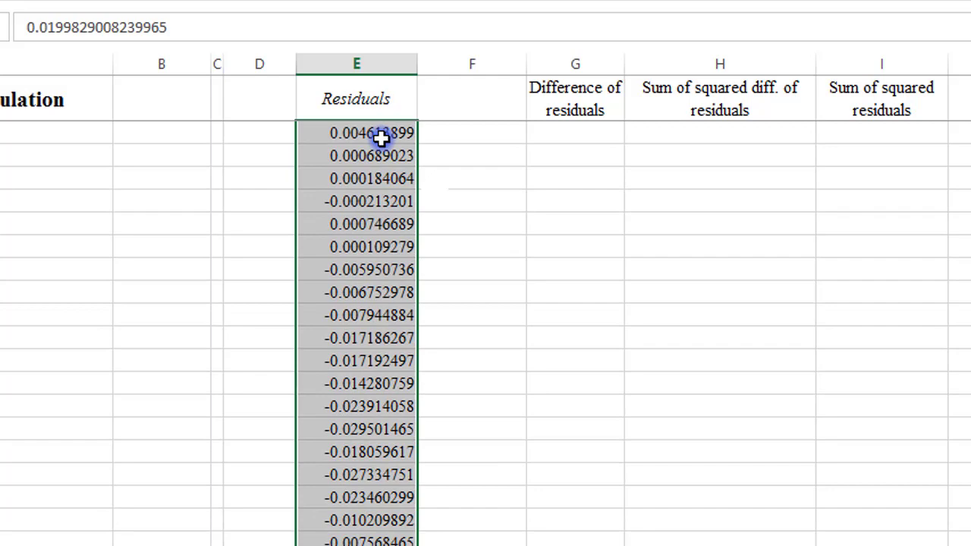
{"action": "key", "text": "shift+Down"}
{"action": "key", "text": "shift+Down"}
{"action": "key", "text": "shift+Down"}
{"action": "key", "text": "shift+Down"}
{"action": "key", "text": "ctrl+c"}
{"action": "key", "text": "Right"}
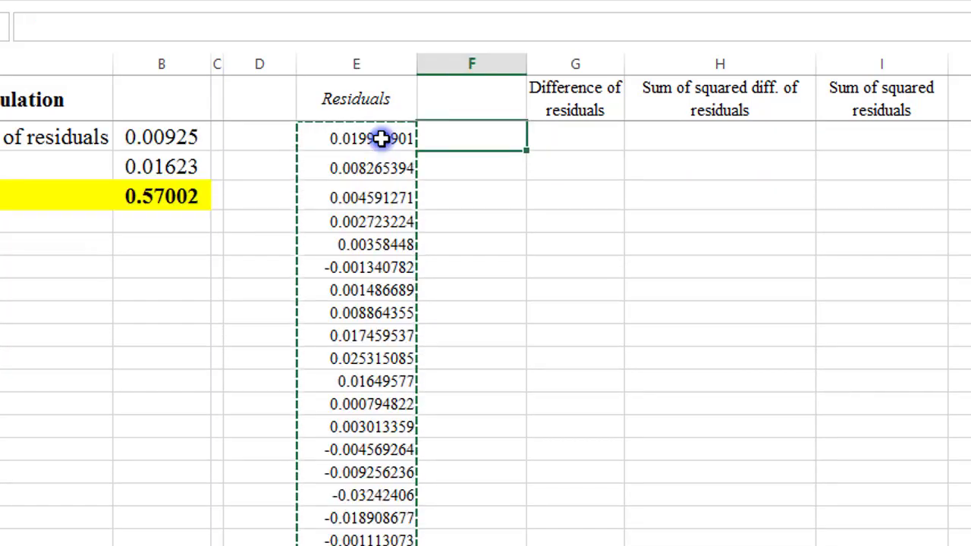
{"action": "key", "text": "Down"}
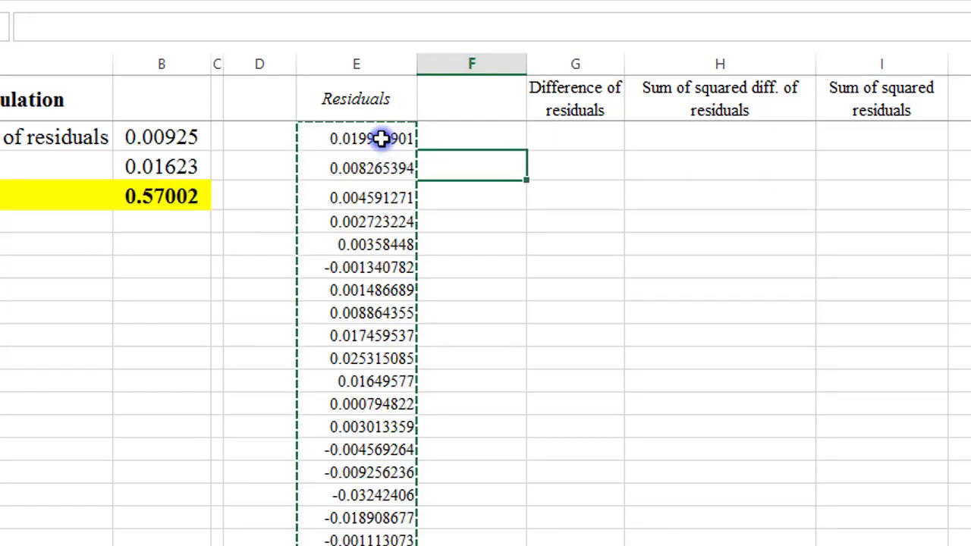
{"action": "key", "text": "shift+Down"}
{"action": "key", "text": "shift+Down"}
{"action": "key", "text": "shift+Down"}
{"action": "key", "text": "shift+Down"}
{"action": "key", "text": "shift+Down"}
{"action": "key", "text": "shift+Down"}
{"action": "key", "text": "shift+Down"}
{"action": "key", "text": "shift+Down"}
{"action": "key", "text": "shift+Down"}
{"action": "key", "text": "shift+Down"}
{"action": "key", "text": "shift+Down"}
{"action": "key", "text": "shift+Down"}
{"action": "key", "text": "shift+Down"}
{"action": "key", "text": "shift+Down"}
{"action": "key", "text": "shift+Down"}
{"action": "key", "text": "ctrl+v"}
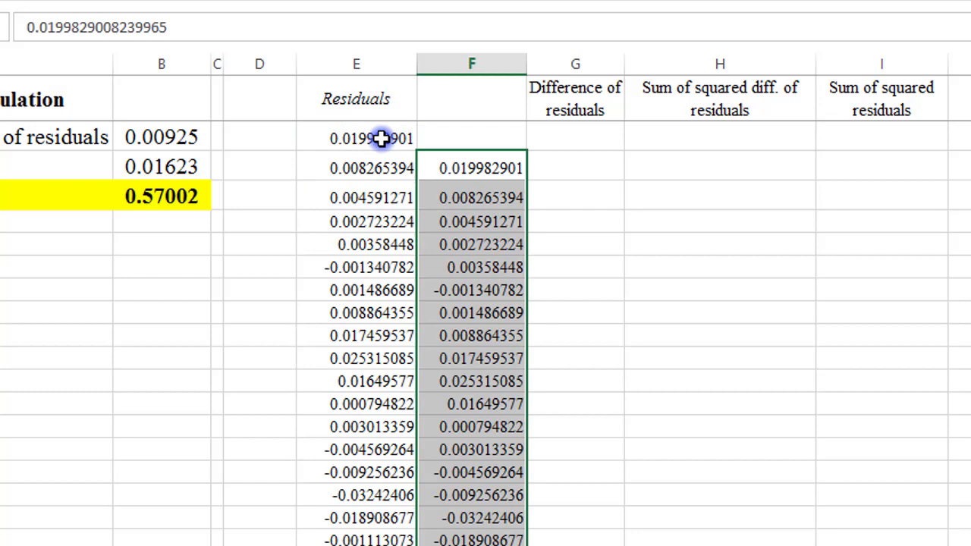
- Delete the unpaired residuals: the first value in E2 and the last value at the end of column F
{"action": "left_click", "coordinate": [381, 138]}
{"action": "left_click", "coordinate": [446, 221]}
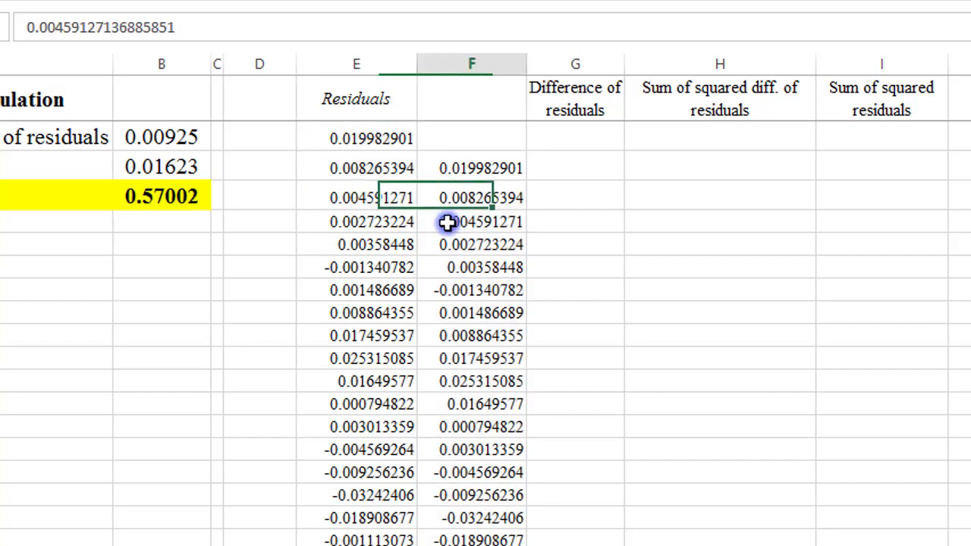
{"action": "left_click", "coordinate": [387, 137]}
{"action": "key", "text": "Delete"}
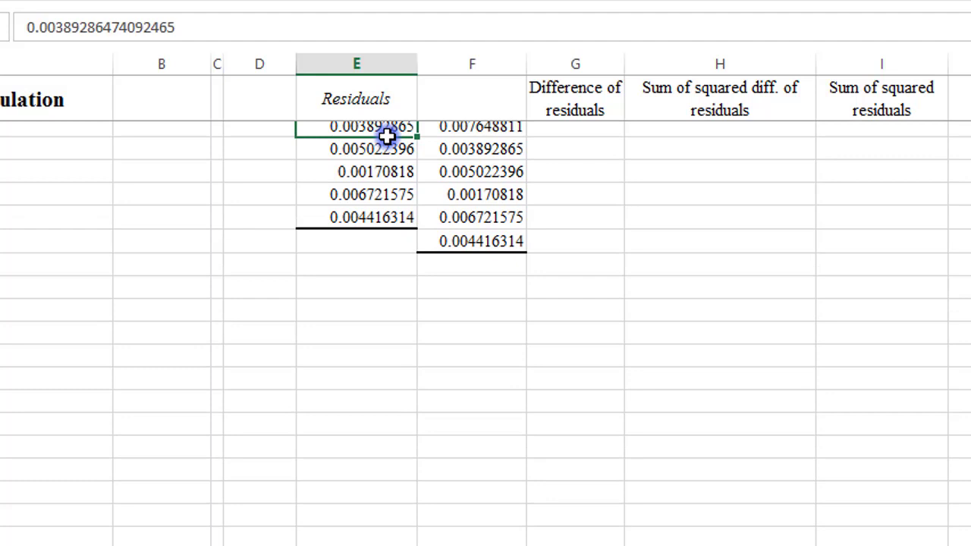
{"action": "left_click", "coordinate": [478, 240]}
{"action": "key", "text": "Delete"}
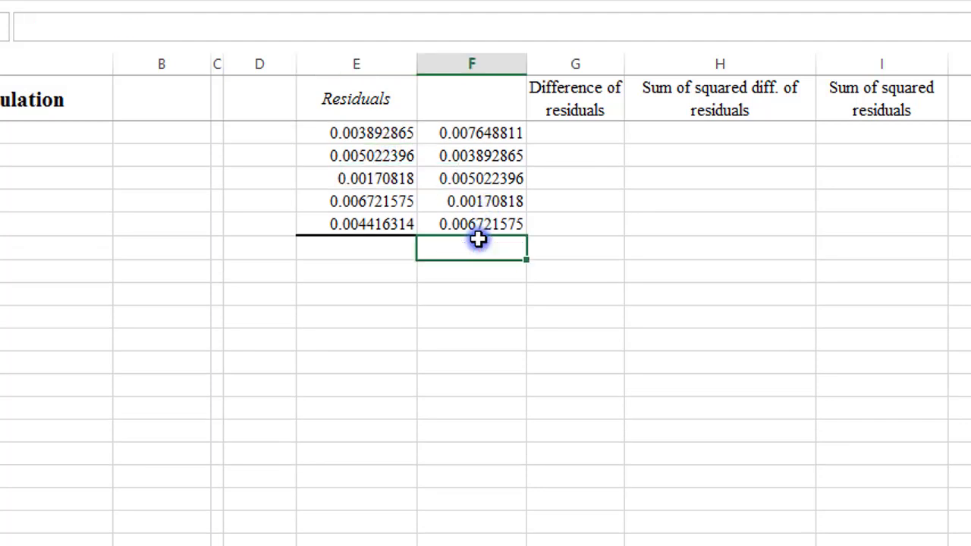
{"action": "left_click", "coordinate": [393, 229]}
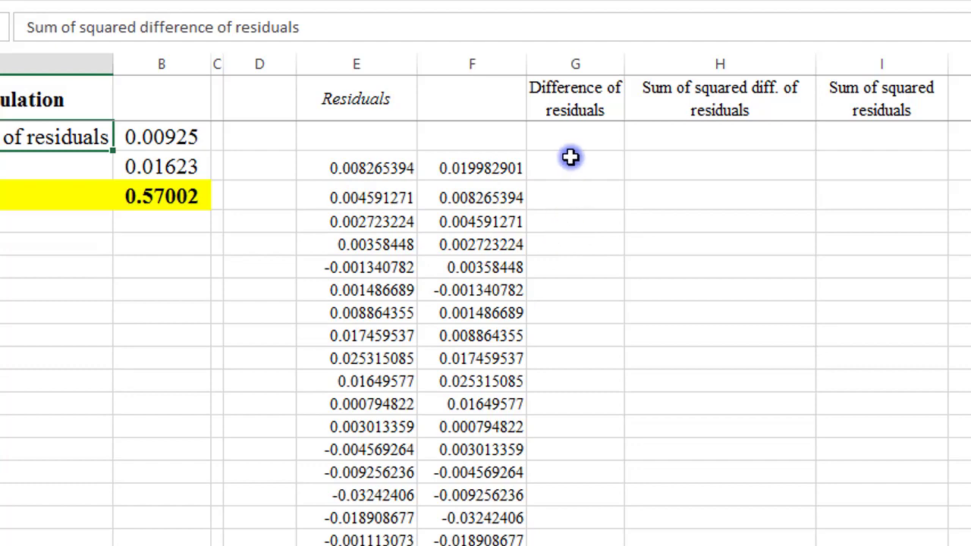
- Enter the formula =E3-F3 in G3 to calculate the first difference of residuals
{"action": "left_click", "coordinate": [571, 157]}
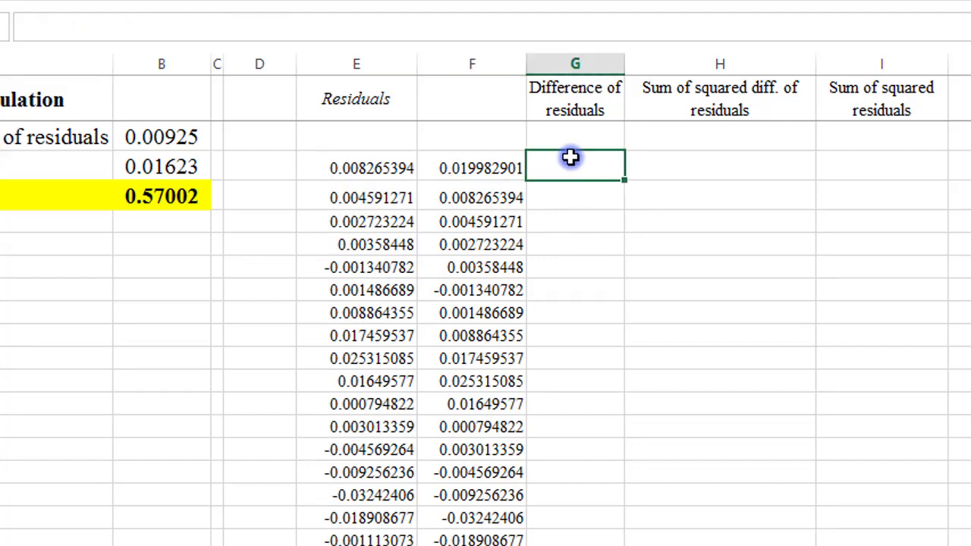
{"action": "left_click", "coordinate": [500, 163]}
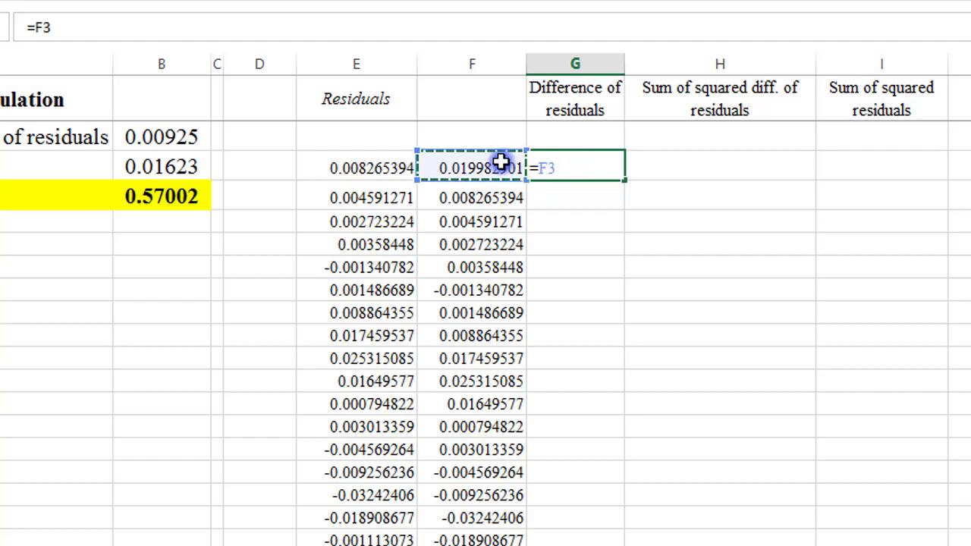
{"action": "type", "text": "-"}
{"action": "key", "text": "BackSpace"}
{"action": "left_click", "coordinate": [400, 167]}
{"action": "type", "text": "-"}
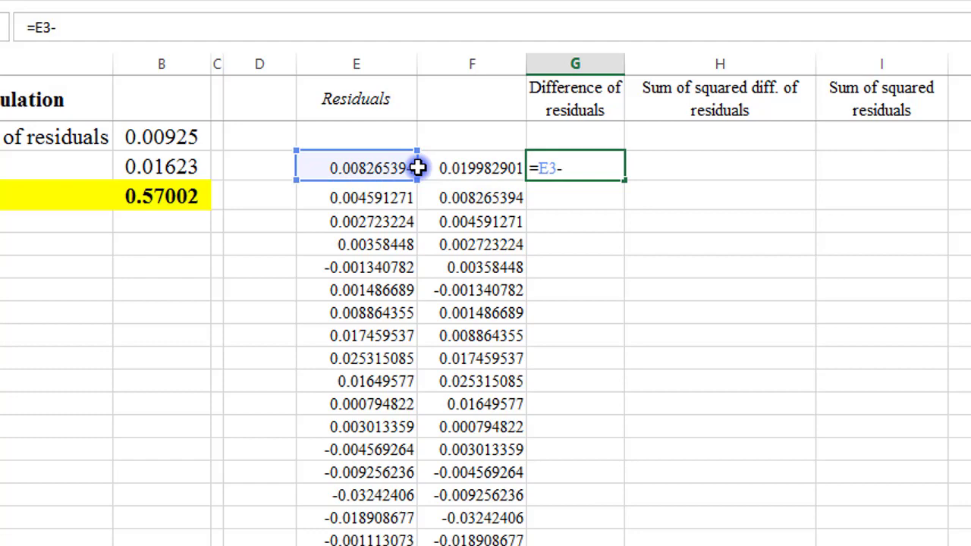
{"action": "left_click", "coordinate": [471, 167]}
{"action": "key", "text": "Return"}
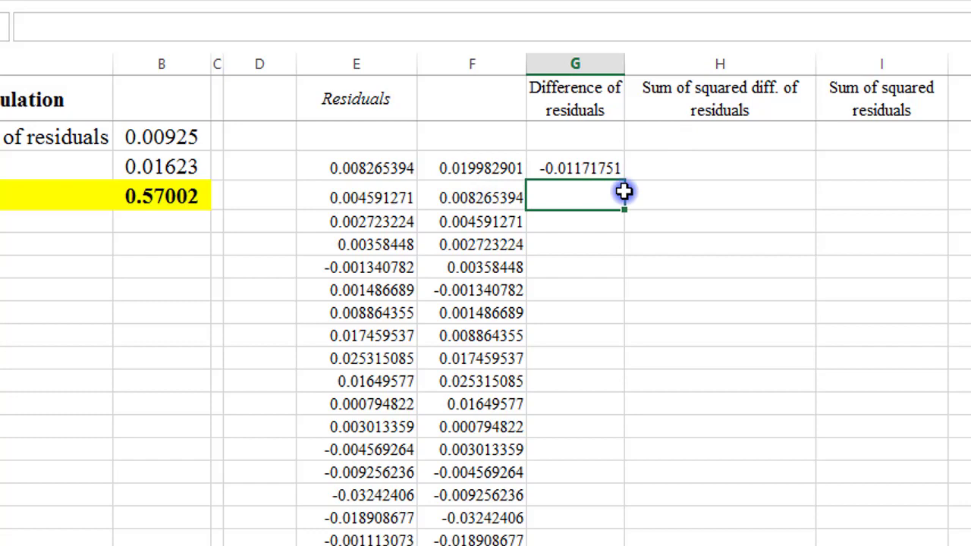
- Square the first residual difference in H3 with the formula =G3*G3
{"action": "left_click", "coordinate": [685, 166]}
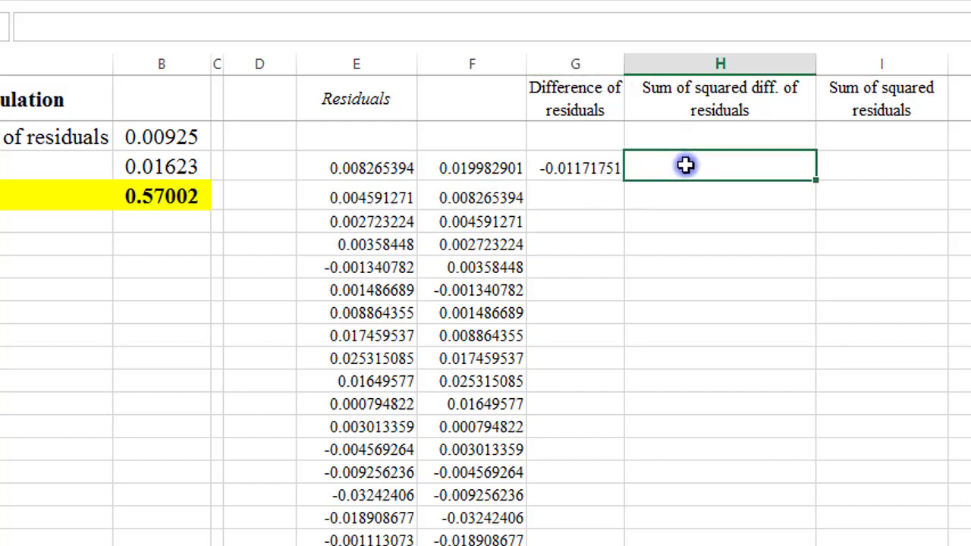
{"action": "type", "text": "="}
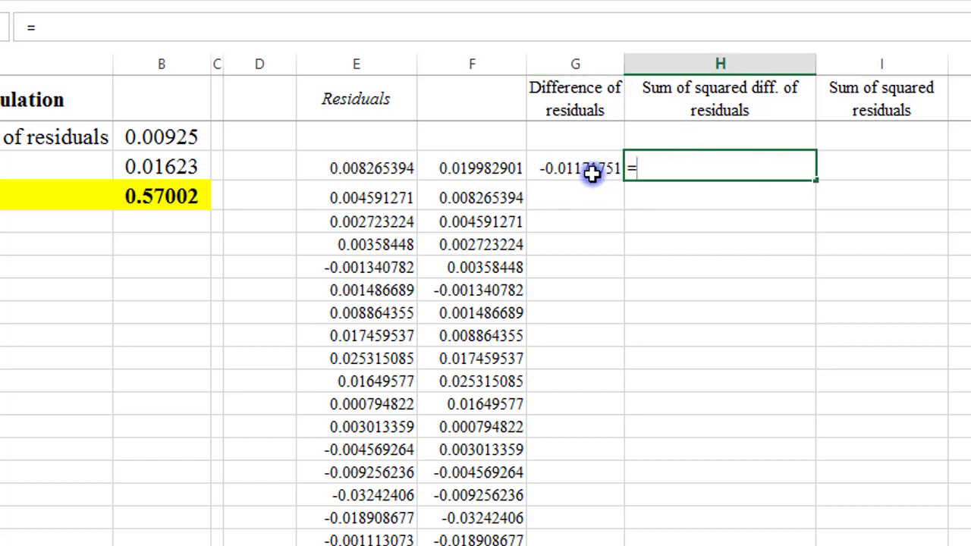
{"action": "left_click", "coordinate": [581, 167]}
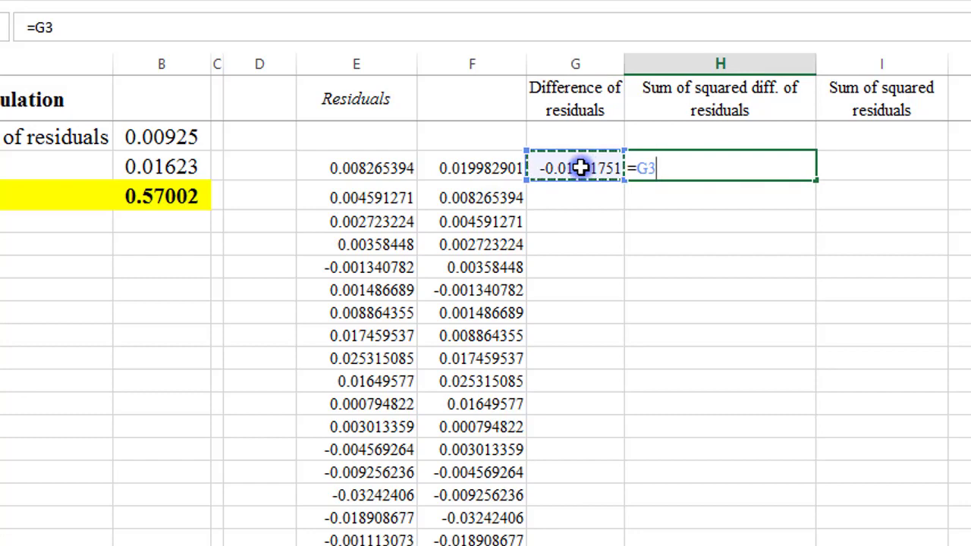
{"action": "type", "text": "*"}
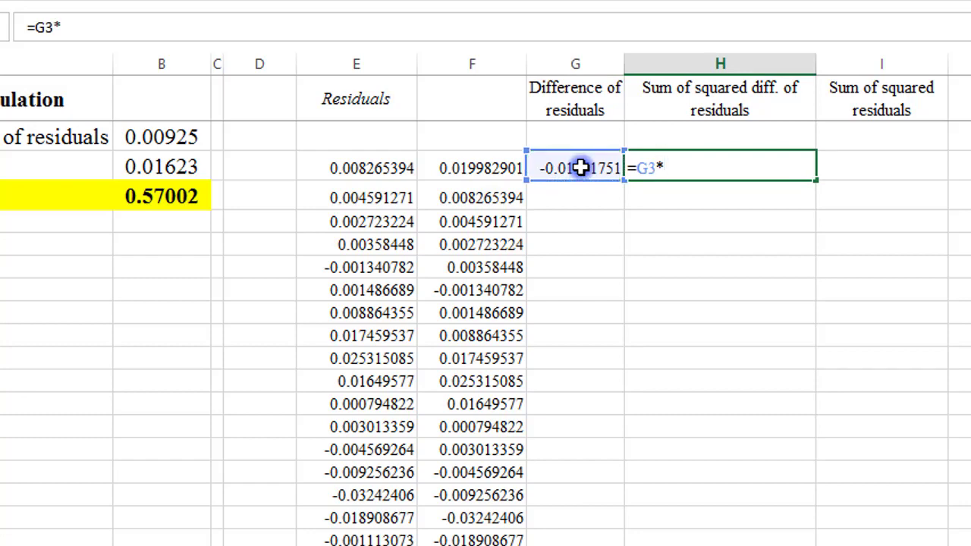
{"action": "left_click", "coordinate": [580, 168]}
{"action": "key", "text": "Return"}
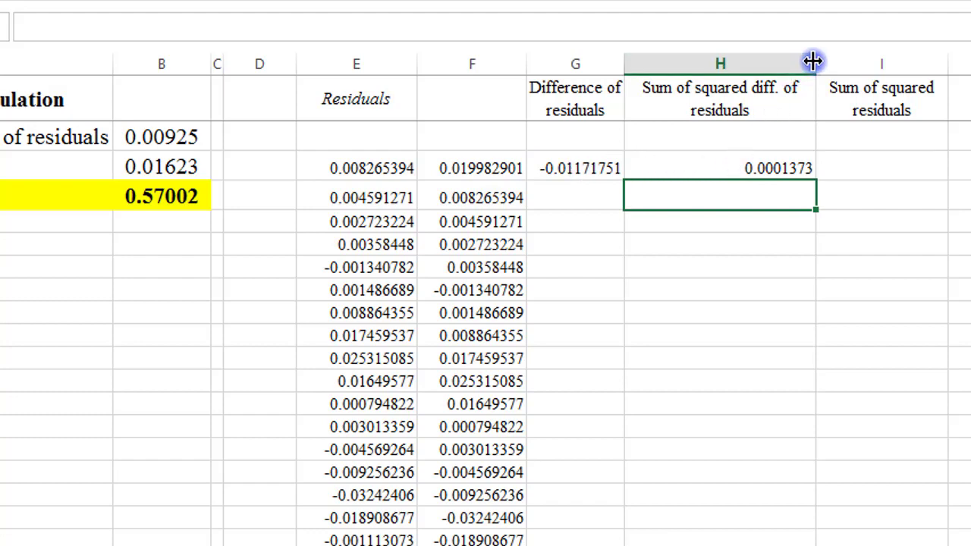
- Narrow column H slightly and center the contents of G3:H3 horizontally
{"action": "left_click_drag", "start_coordinate": [813, 64], "coordinate": [785, 71]}
{"action": "left_click", "coordinate": [579, 161]}
{"action": "key", "text": "shift+Right"}
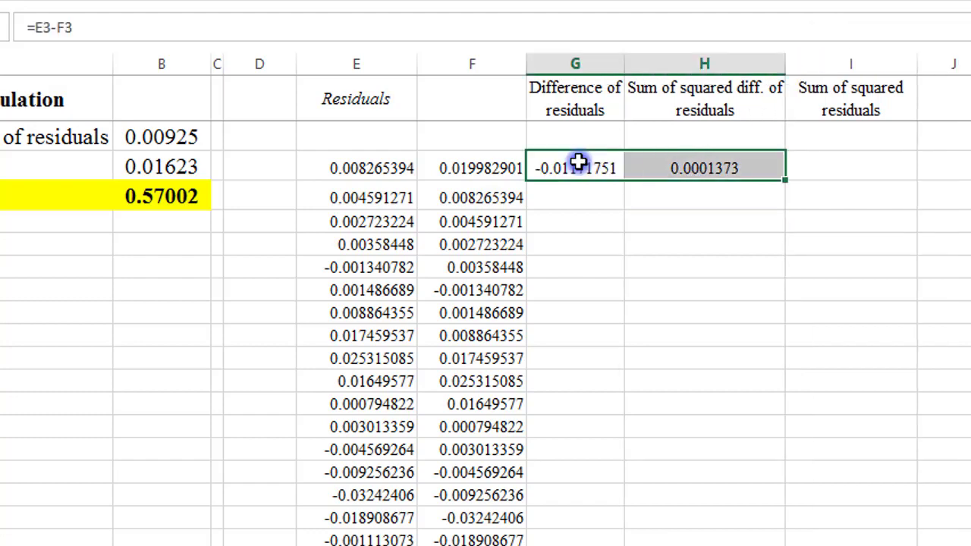
- Fill the formulas in G3:H3 down through all remaining rows of residuals
{"action": "double_click", "coordinate": [785, 179]}
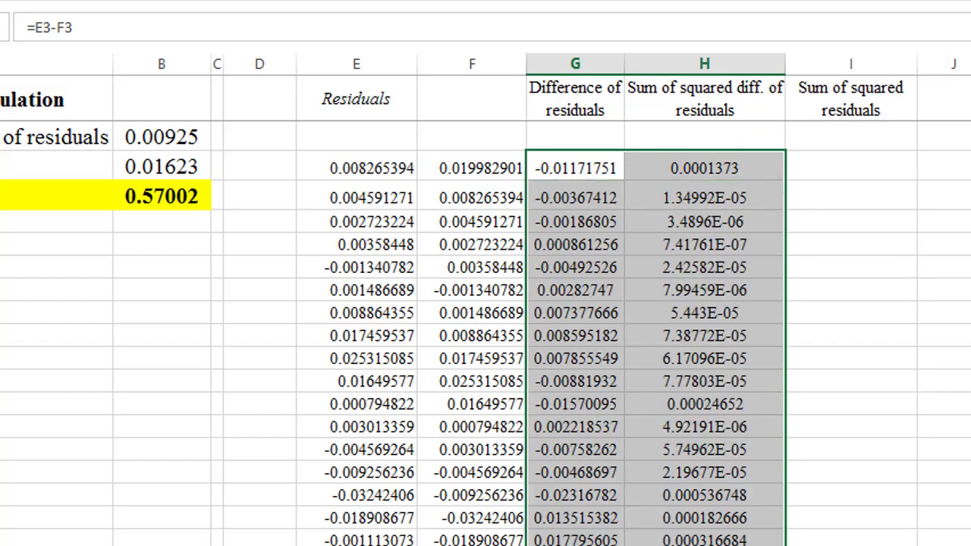
{"action": "scroll", "coordinate": [486, 334], "scroll_direction": "down", "scroll_amount": 6}
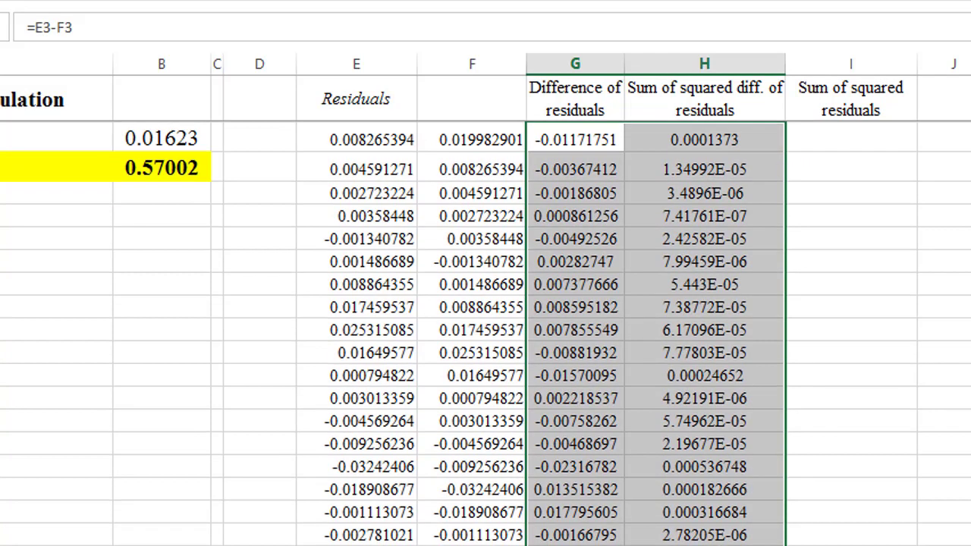
{"action": "scroll", "coordinate": [486, 334], "scroll_direction": "down", "scroll_amount": 8}
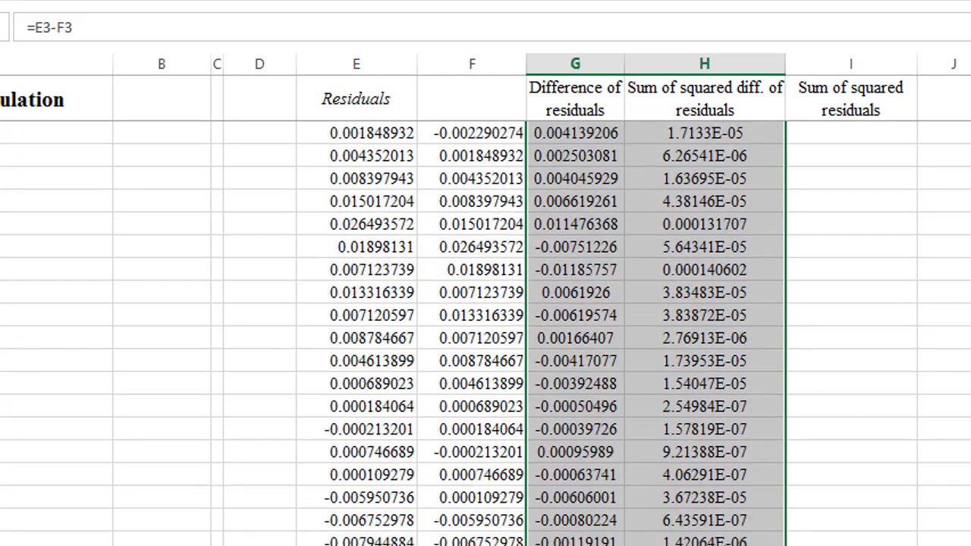
{"action": "scroll", "coordinate": [485, 334], "scroll_direction": "down", "scroll_amount": 12}
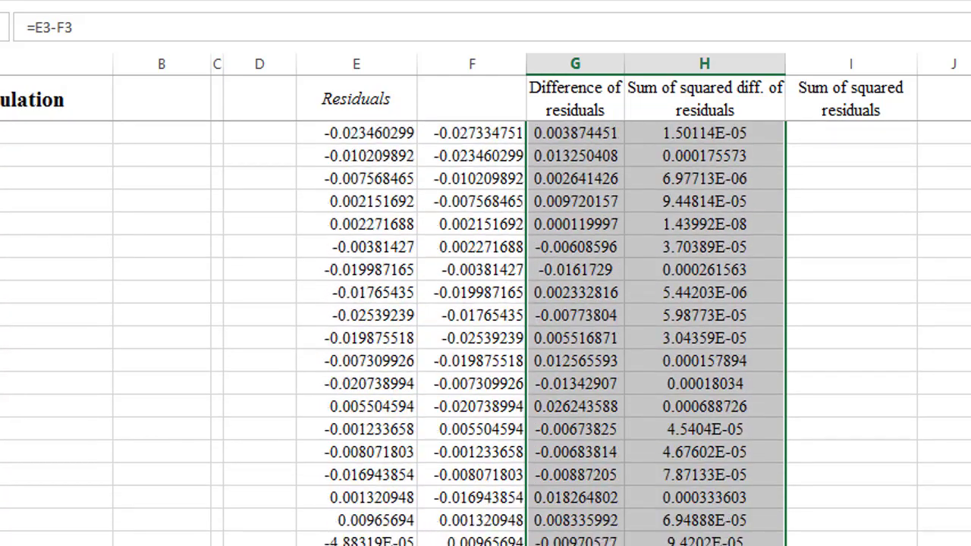
- Total the squared residual differences in H90 with =SUM(H3:H89) and format the result in bold red
{"action": "scroll", "coordinate": [485, 334], "scroll_direction": "down", "scroll_amount": 1}
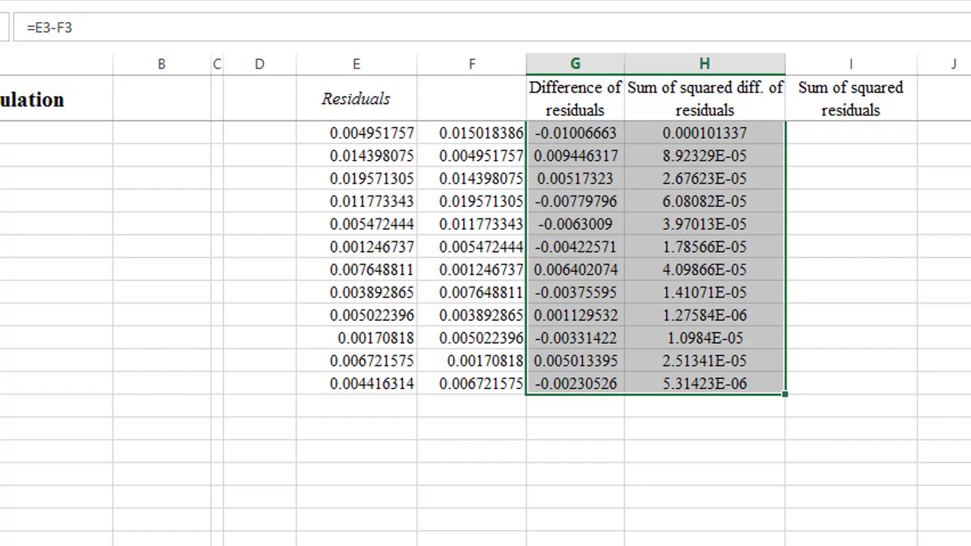
{"action": "left_click", "coordinate": [741, 407]}
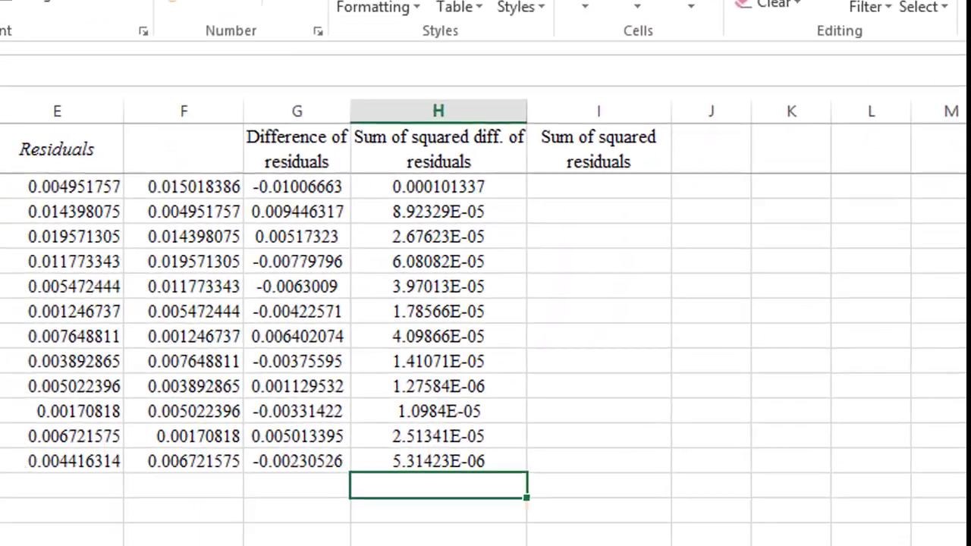
{"action": "left_click", "coordinate": [747, 39]}
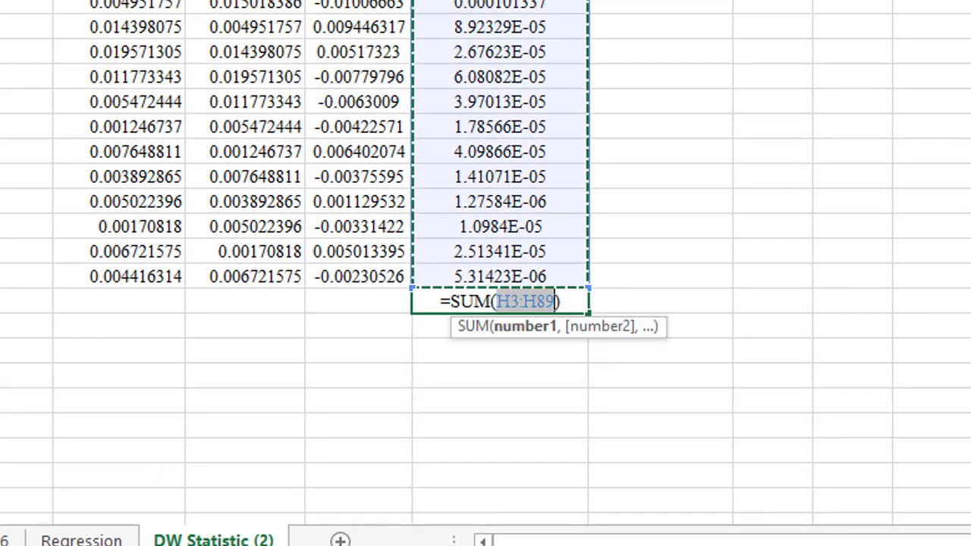
{"action": "key", "text": "Return"}
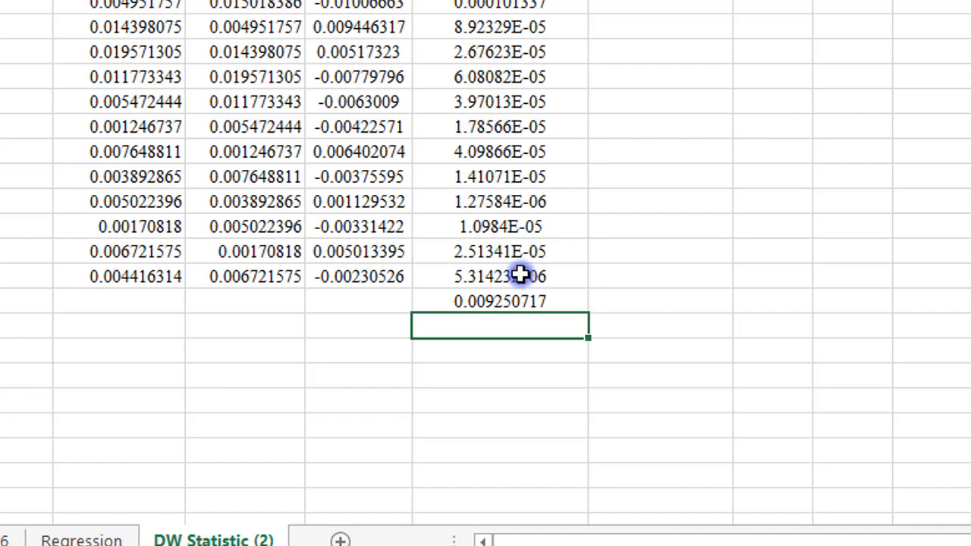
{"action": "left_click", "coordinate": [506, 302]}
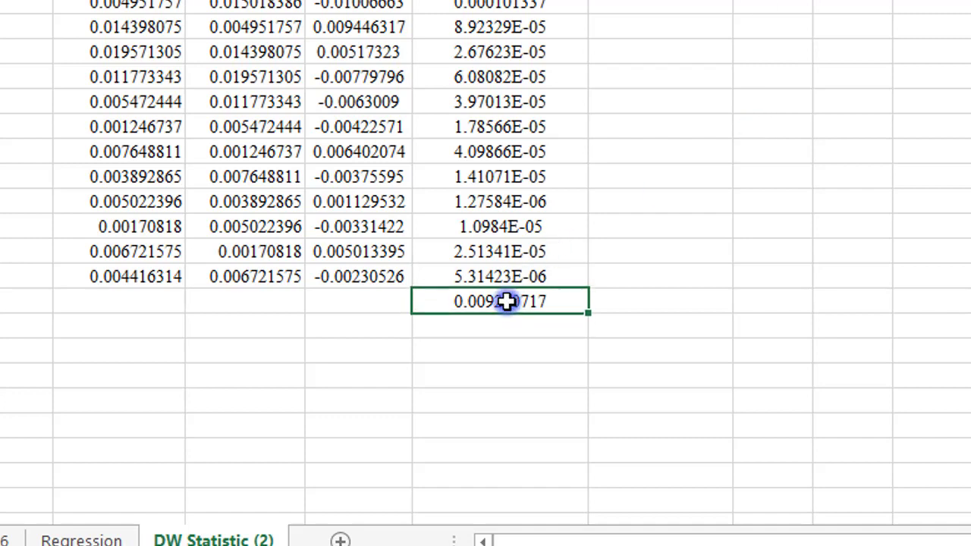
{"action": "key", "text": "ctrl+b"}
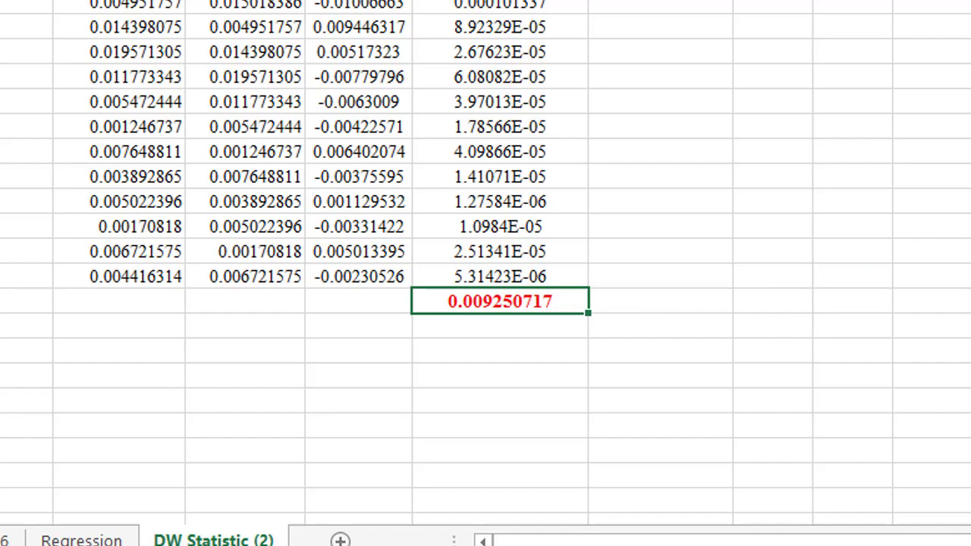
- Copy the first lagged residual from F3 into the empty cell E2 of the Residuals column
{"action": "scroll", "coordinate": [486, 273], "scroll_direction": "up", "scroll_amount": 20}
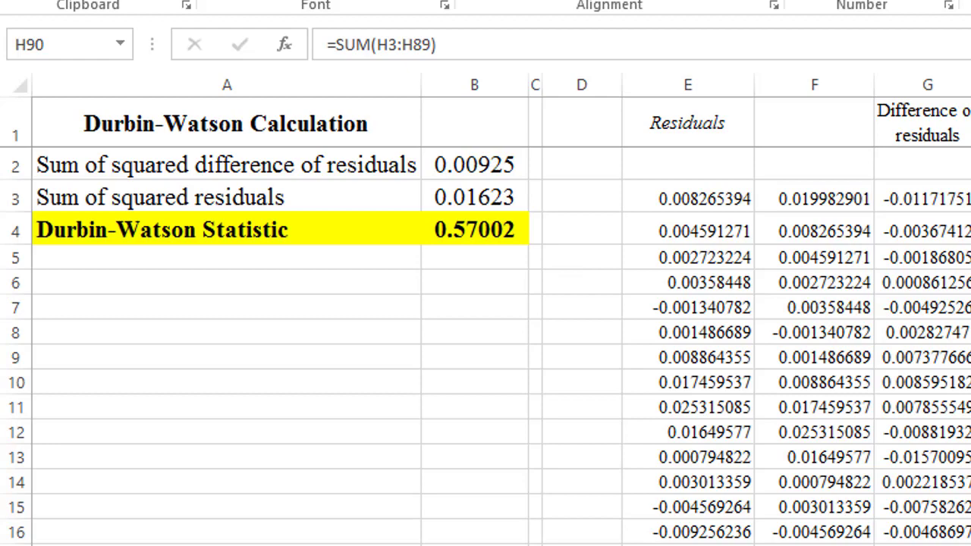
{"action": "left_click", "coordinate": [970, 199]}
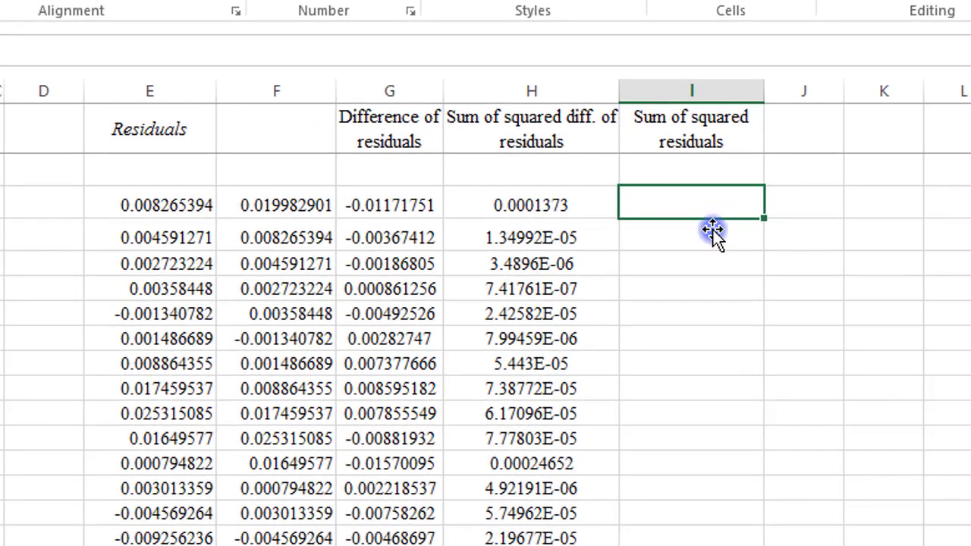
{"action": "left_click", "coordinate": [796, 389]}
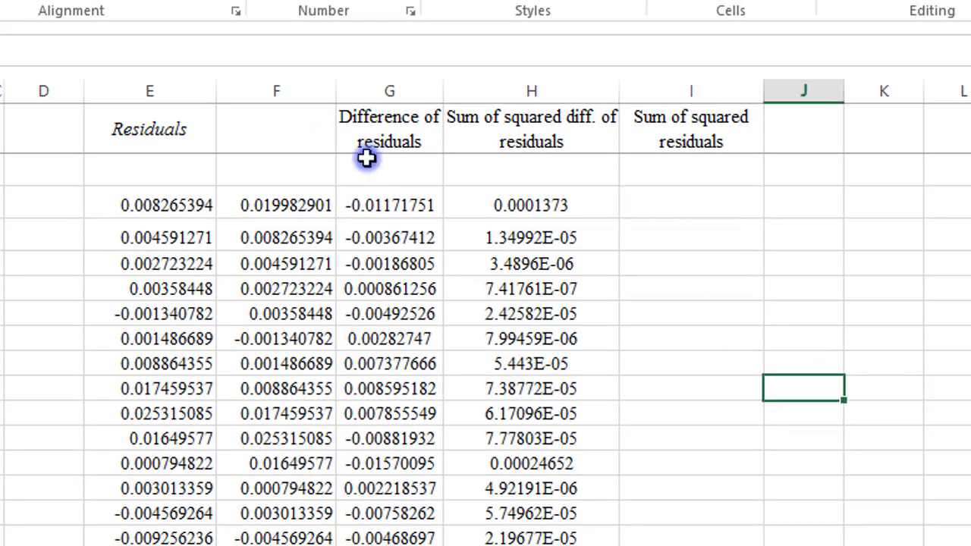
{"action": "left_click", "coordinate": [281, 201]}
{"action": "key", "text": "ctrl+c"}
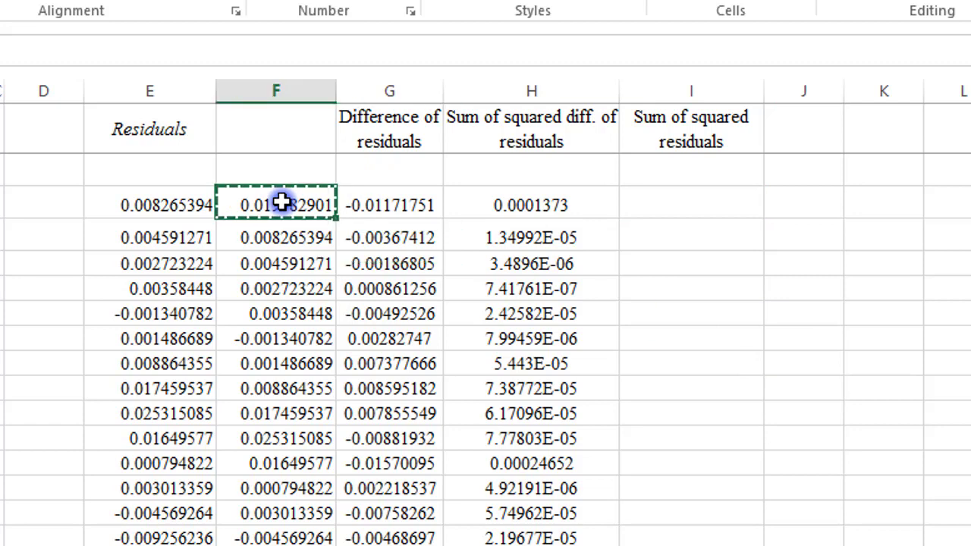
{"action": "left_click", "coordinate": [160, 183]}
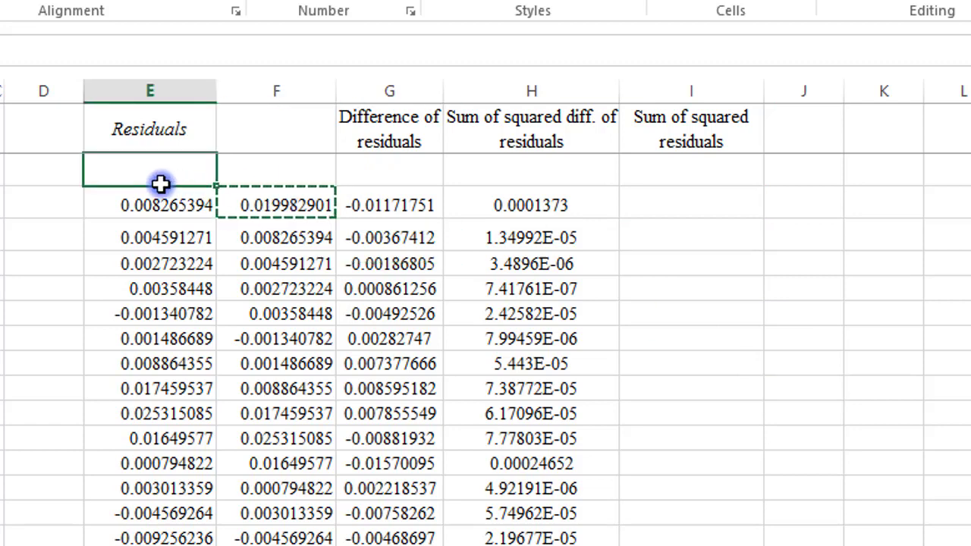
{"action": "key", "text": "Return"}
- Square the first residual in I2 with the formula =E2*E2
{"action": "key", "text": "Right"}
{"action": "key", "text": "Right"}
{"action": "key", "text": "Right"}
{"action": "key", "text": "Right"}
{"action": "type", "text": "="}
{"action": "left_click", "coordinate": [162, 166]}
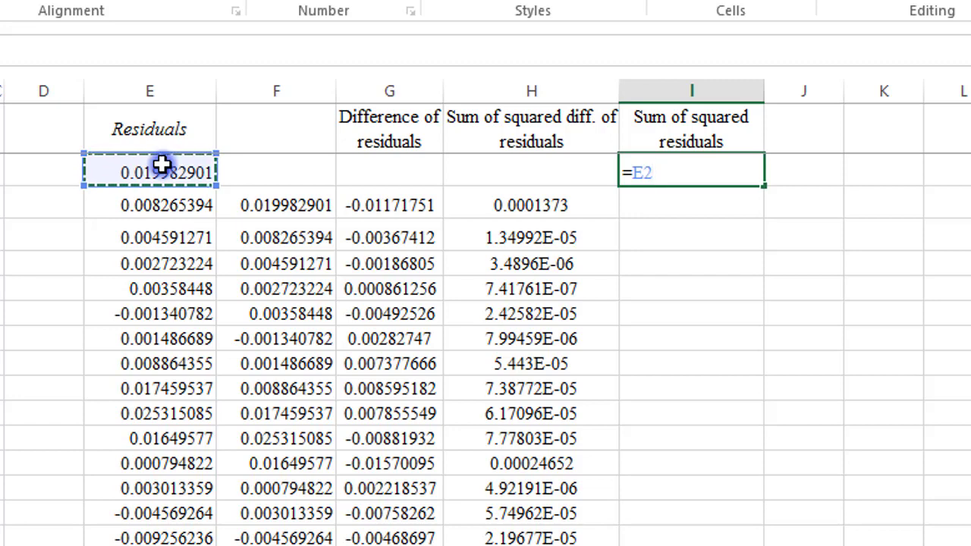
{"action": "type", "text": "*"}
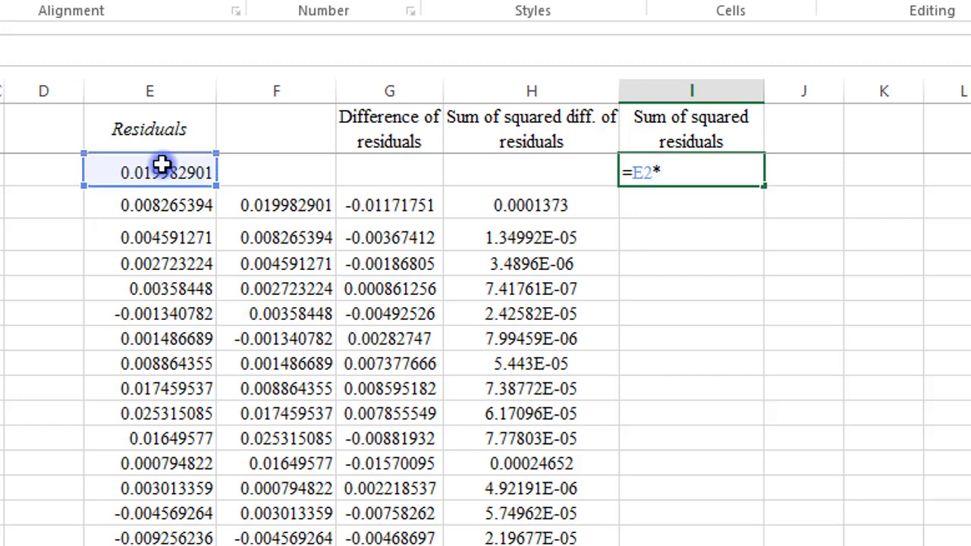
{"action": "left_click", "coordinate": [162, 166]}
{"action": "key", "text": "Return"}
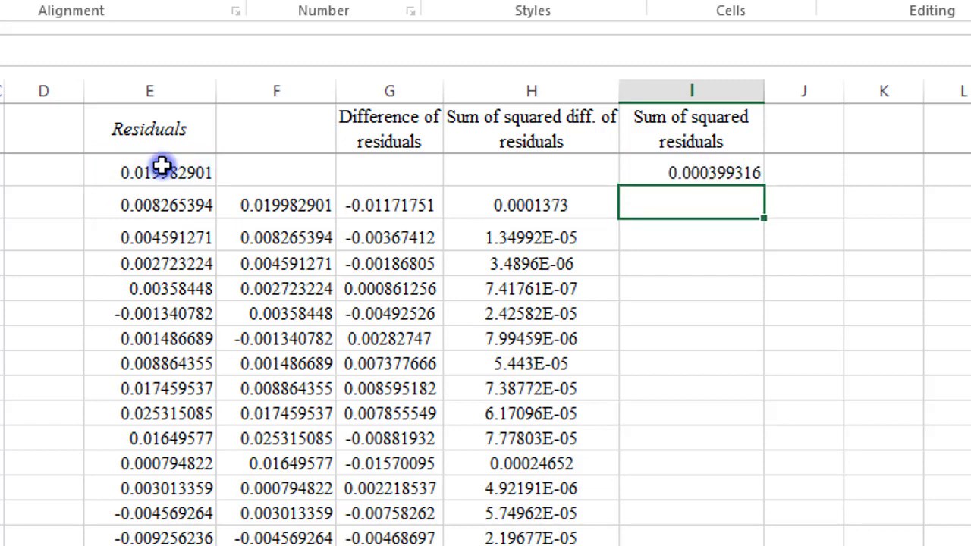
- Fill the squared residual formula in I2 down through all residual rows and center column I
{"action": "left_click", "coordinate": [721, 167]}
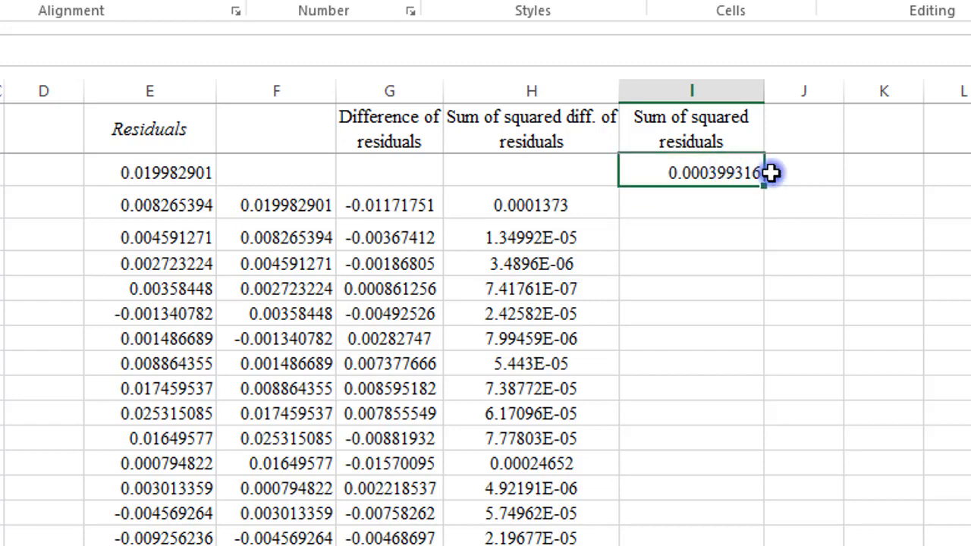
{"action": "double_click", "coordinate": [765, 186]}
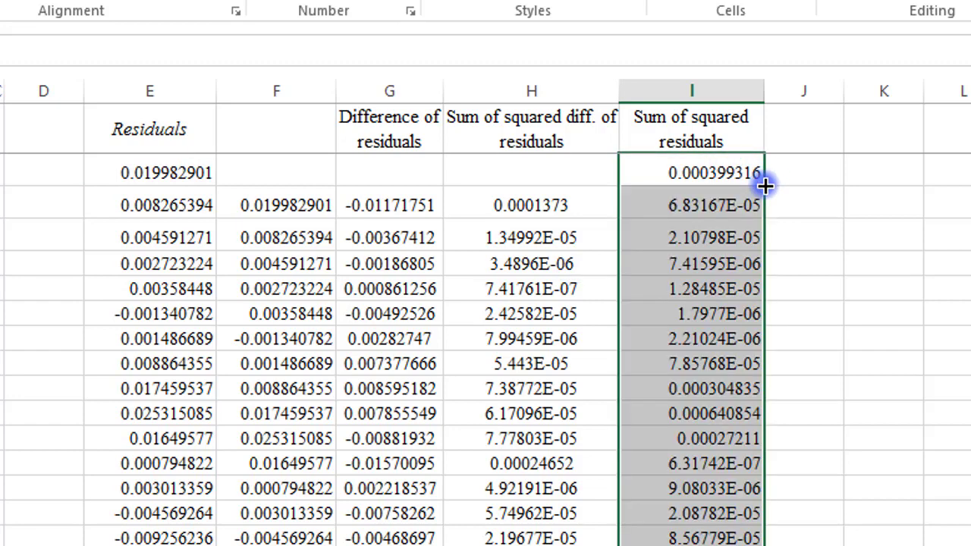
{"action": "left_click", "coordinate": [688, 96]}
- Total the squared residuals in I90 with =SUM(I2:I89) and format the result in bold red
{"action": "scroll", "coordinate": [690, 304], "scroll_direction": "down", "scroll_amount": 10}
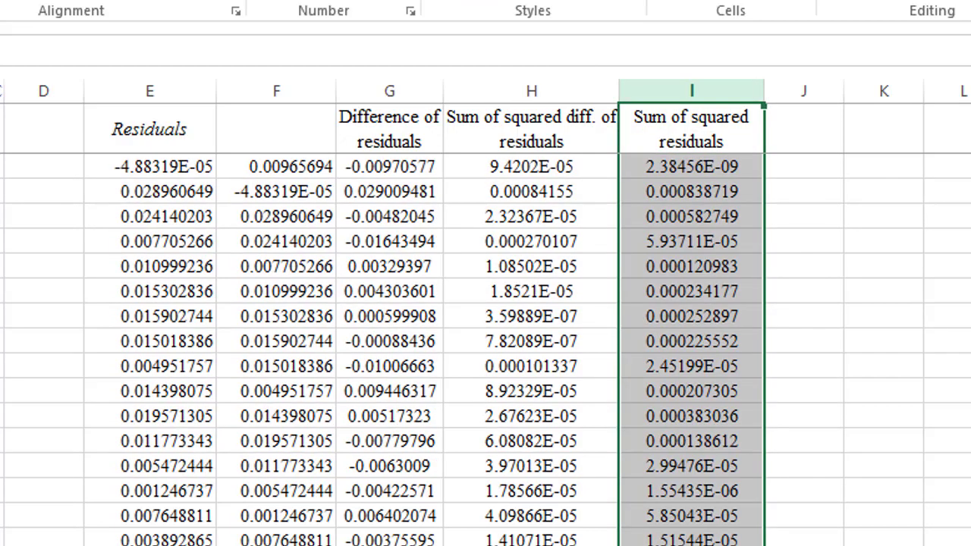
{"action": "key", "text": "Down"}
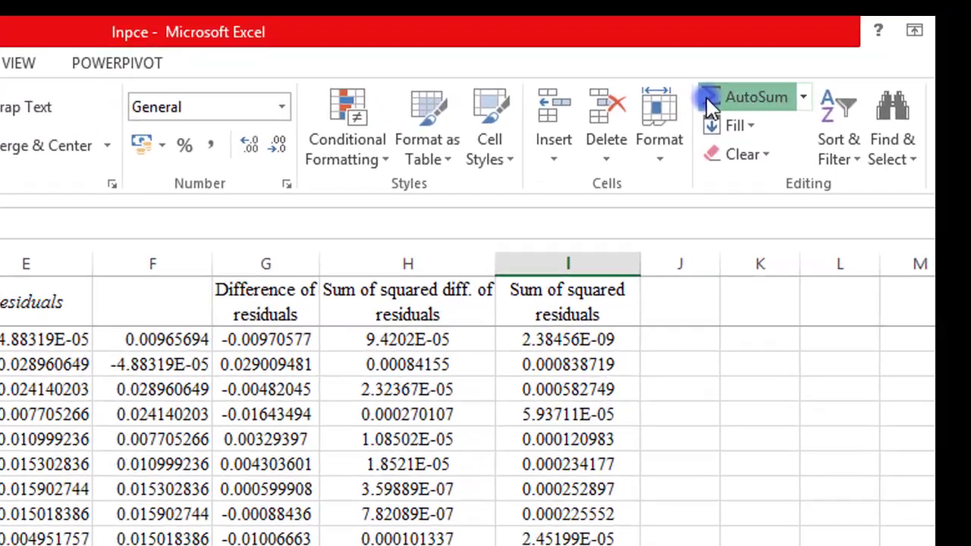
{"action": "left_click", "coordinate": [711, 106]}
{"action": "key", "text": "Return"}
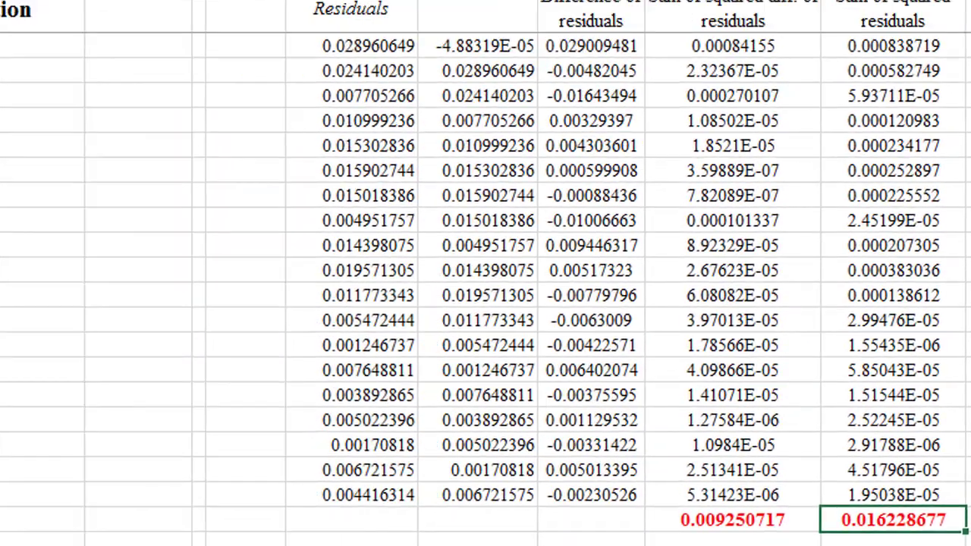
- Examine the two sums in B2 and B3 and the Durbin-Watson ratio formula in B4
{"action": "scroll", "coordinate": [486, 342], "scroll_direction": "up", "scroll_amount": 20}
{"action": "scroll", "coordinate": [485, 342], "scroll_direction": "up", "scroll_amount": 1}
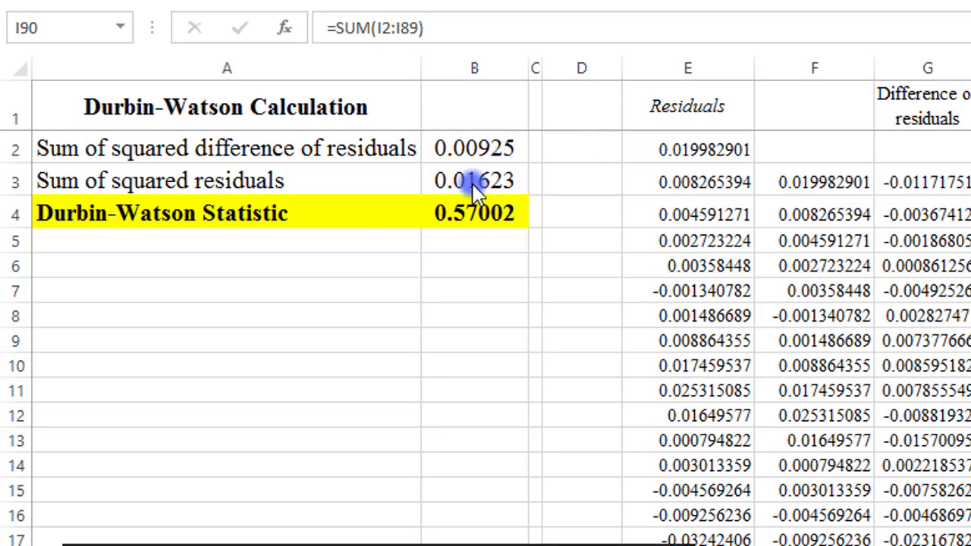
{"action": "left_click", "coordinate": [474, 153]}
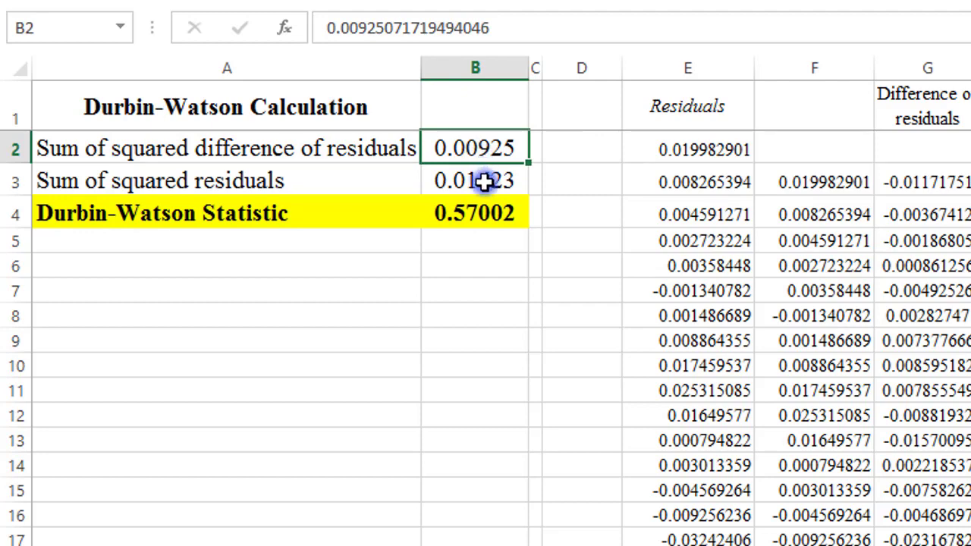
{"action": "left_click", "coordinate": [484, 181]}
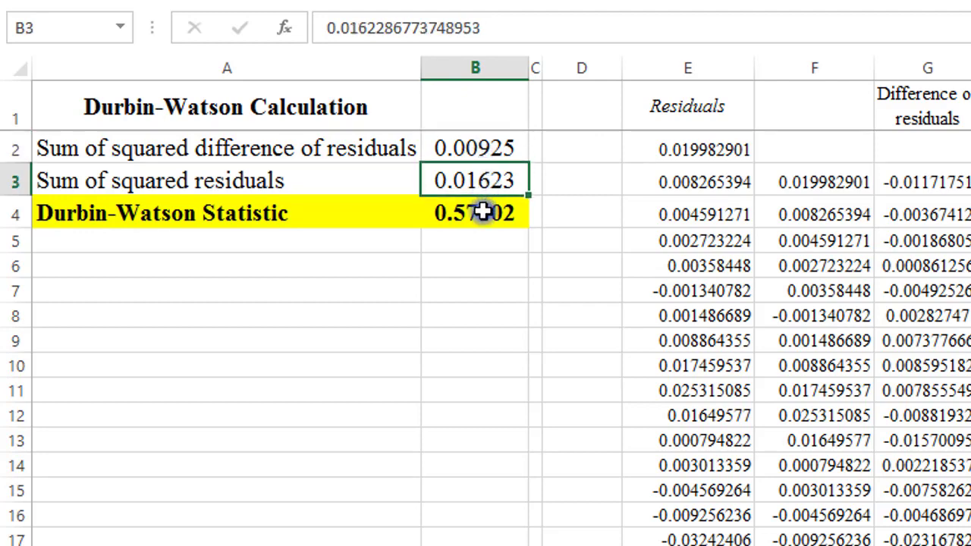
{"action": "left_click", "coordinate": [481, 213]}
{"action": "left_click", "coordinate": [497, 176]}
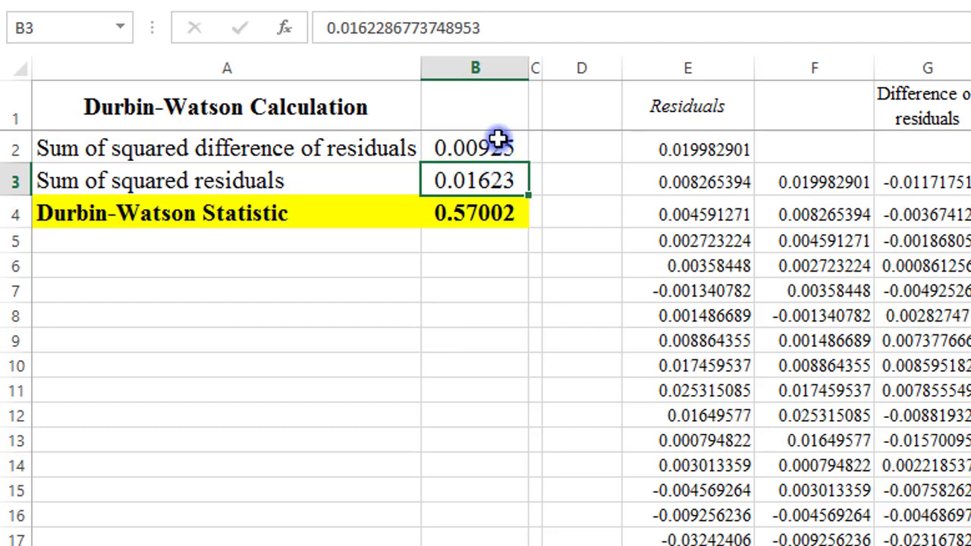
{"action": "left_click", "coordinate": [497, 138]}
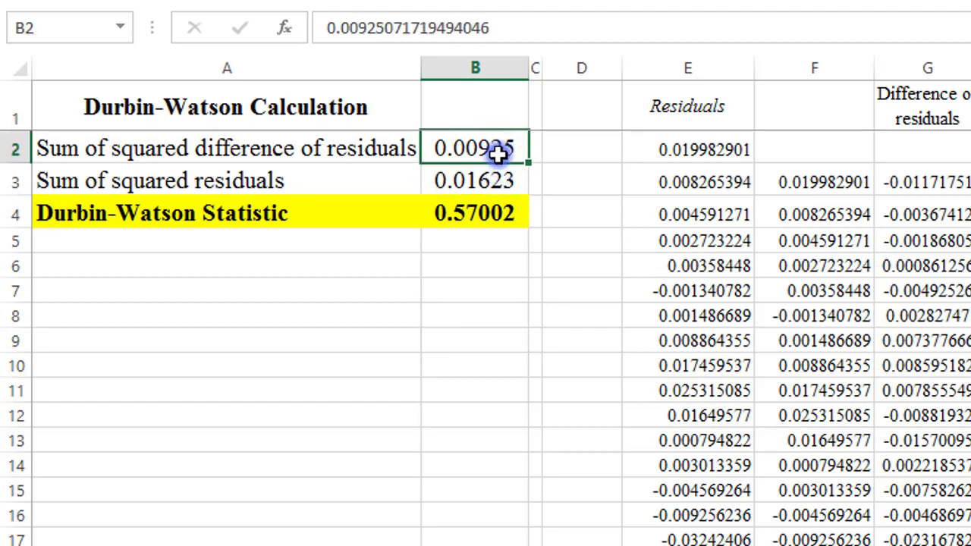
{"action": "left_click", "coordinate": [496, 182]}
{"action": "left_click", "coordinate": [496, 211]}
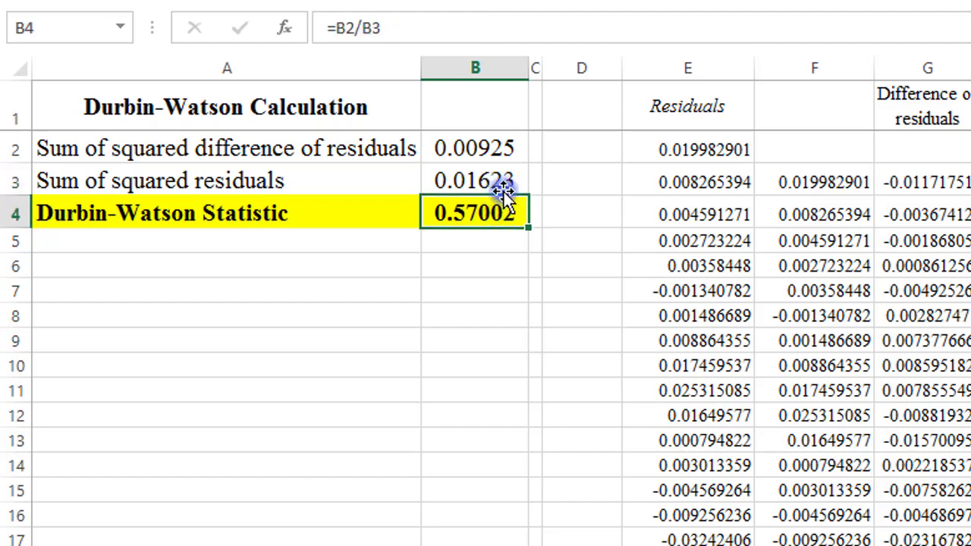
{"action": "left_click", "coordinate": [501, 187]}
{"action": "left_click", "coordinate": [296, 381]}
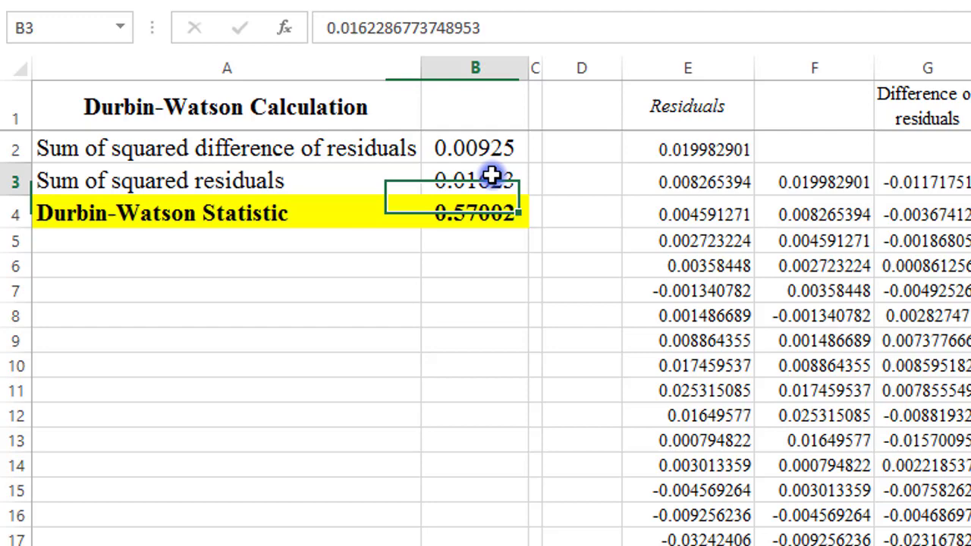
- Compare the sum of squared residuals in B3 with the residual SS in the Regression sheet's ANOVA table
{"action": "left_click_drag", "start_coordinate": [491, 176], "coordinate": [494, 178]}
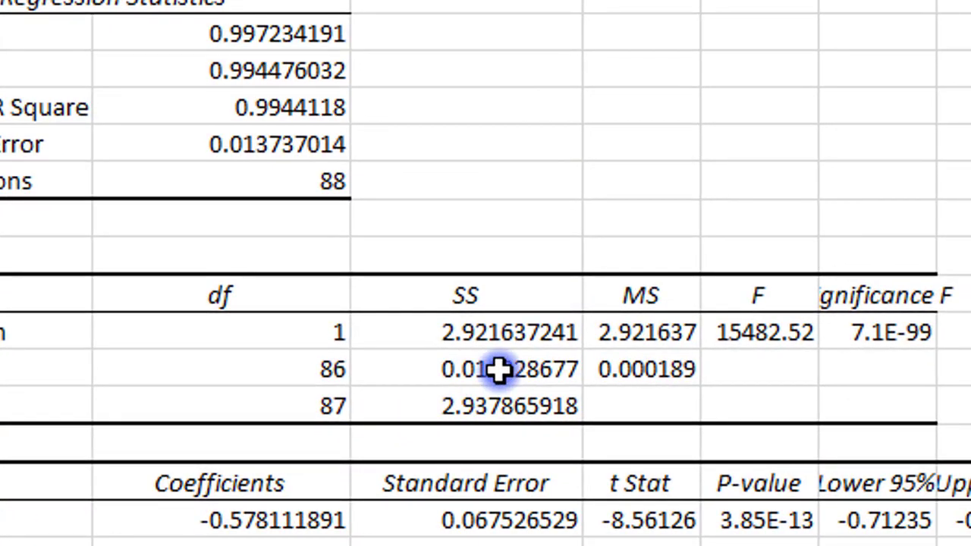
{"action": "left_click", "coordinate": [498, 370]}
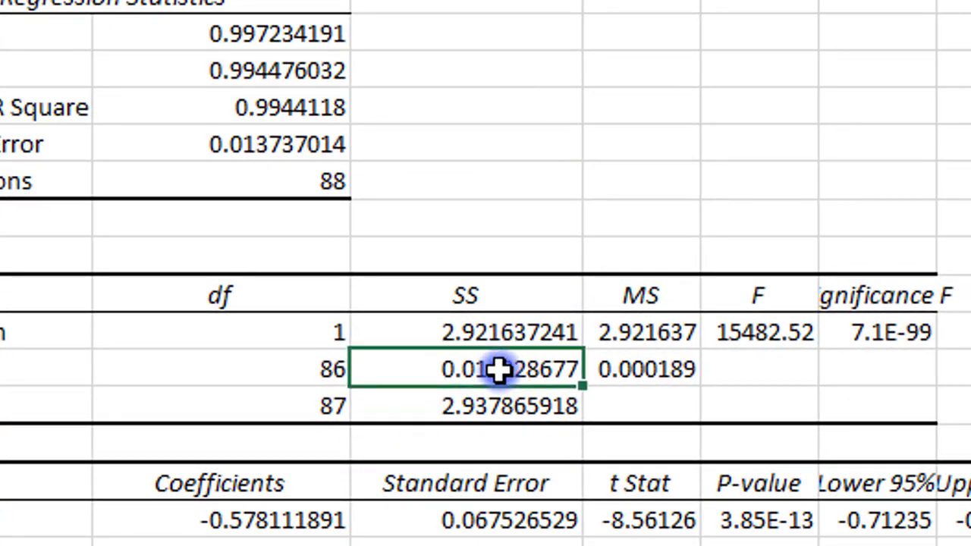
{"action": "left_click", "coordinate": [520, 114]}
{"action": "left_click", "coordinate": [521, 365]}
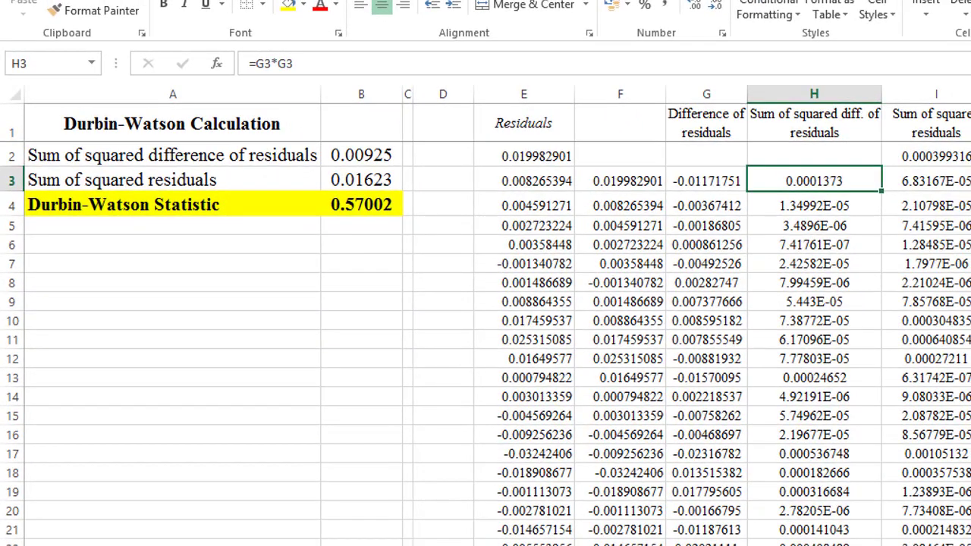
- Review the completed residual columns on the DW Statistic (2) sheet and the Durbin-Watson statistic in B4
{"action": "scroll", "coordinate": [485, 303], "scroll_direction": "down", "scroll_amount": 20}
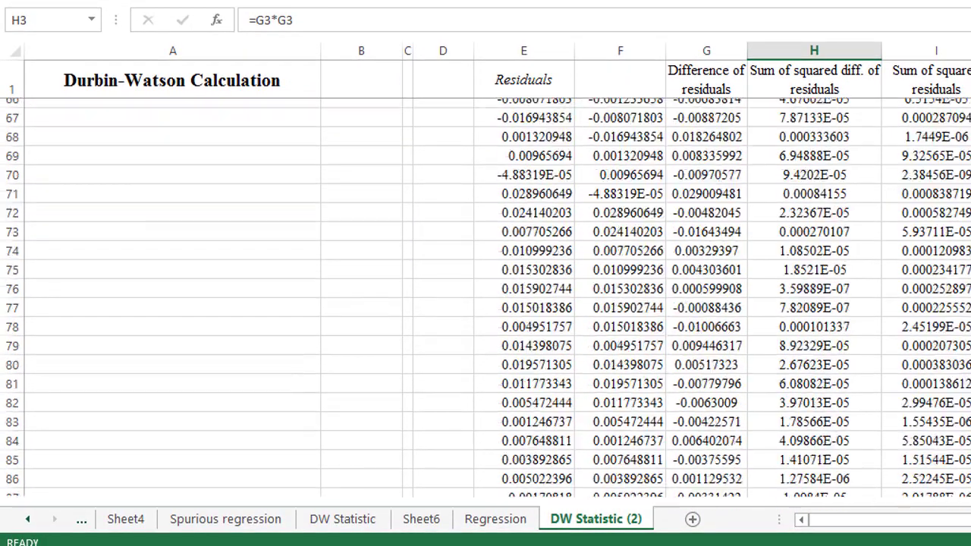
{"action": "scroll", "coordinate": [485, 304], "scroll_direction": "up", "scroll_amount": 12}
{"action": "scroll", "coordinate": [485, 304], "scroll_direction": "up", "scroll_amount": 10}
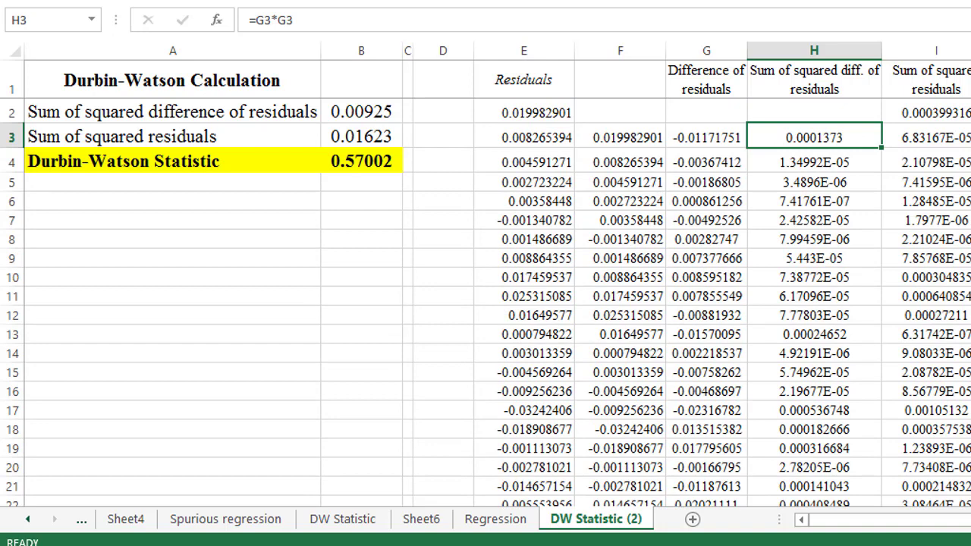
{"action": "left_click", "coordinate": [417, 206]}
{"action": "left_click", "coordinate": [372, 156]}
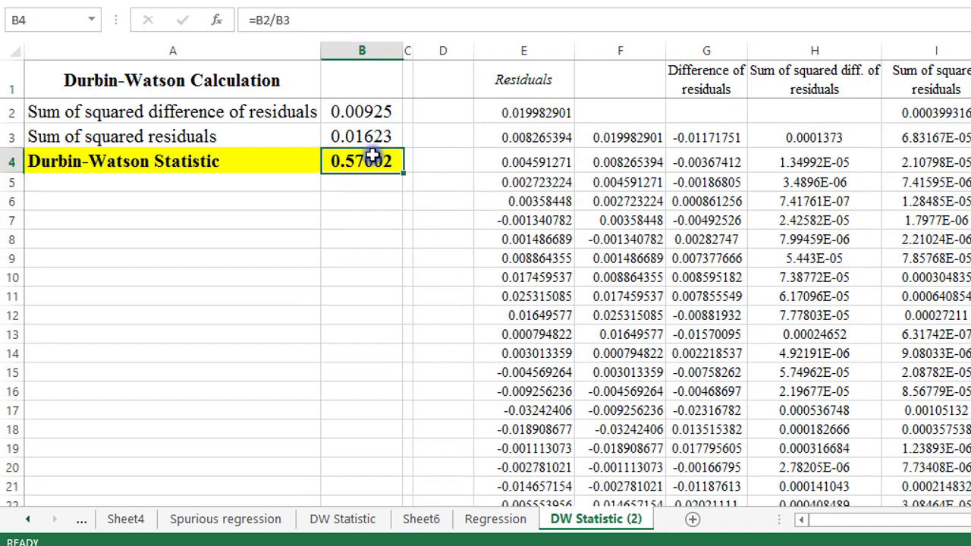
{"action": "left_click", "coordinate": [381, 240]}
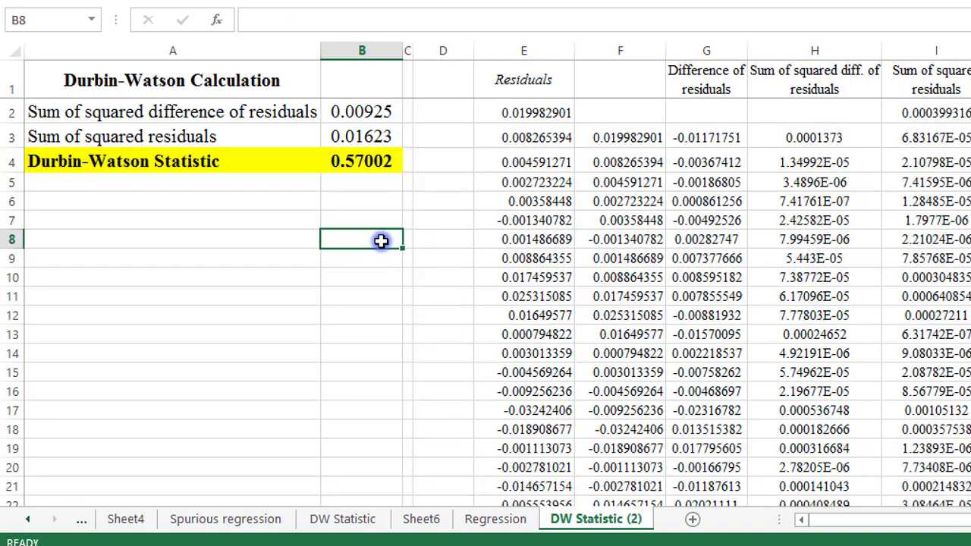